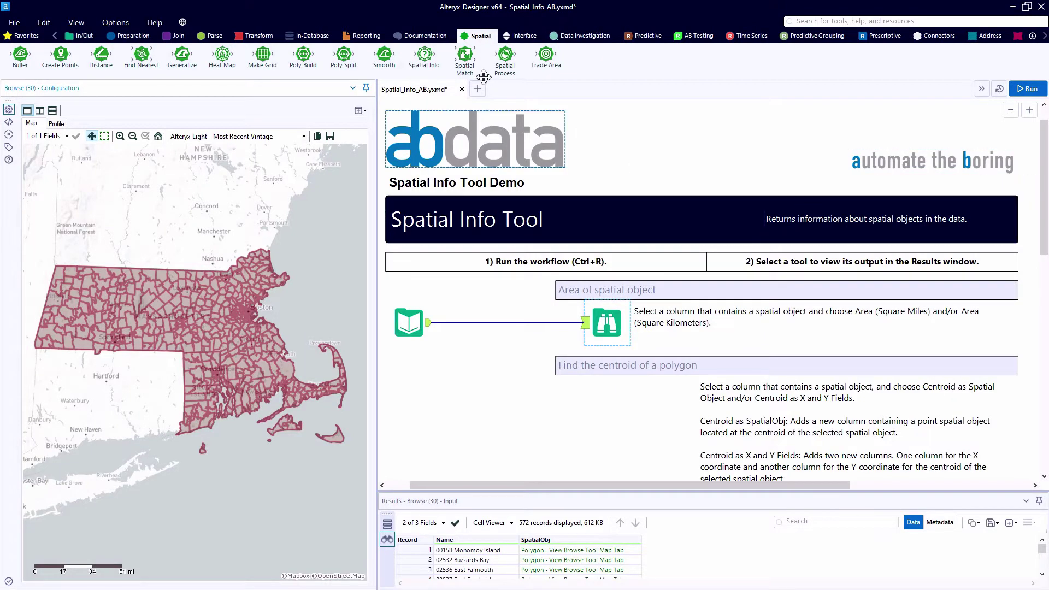
Step: Drop a Spatial Info tool onto the Input Data–Browse connection, reading the SpatialObj field
{"action": "mouse_move", "coordinate": [422, 67]}
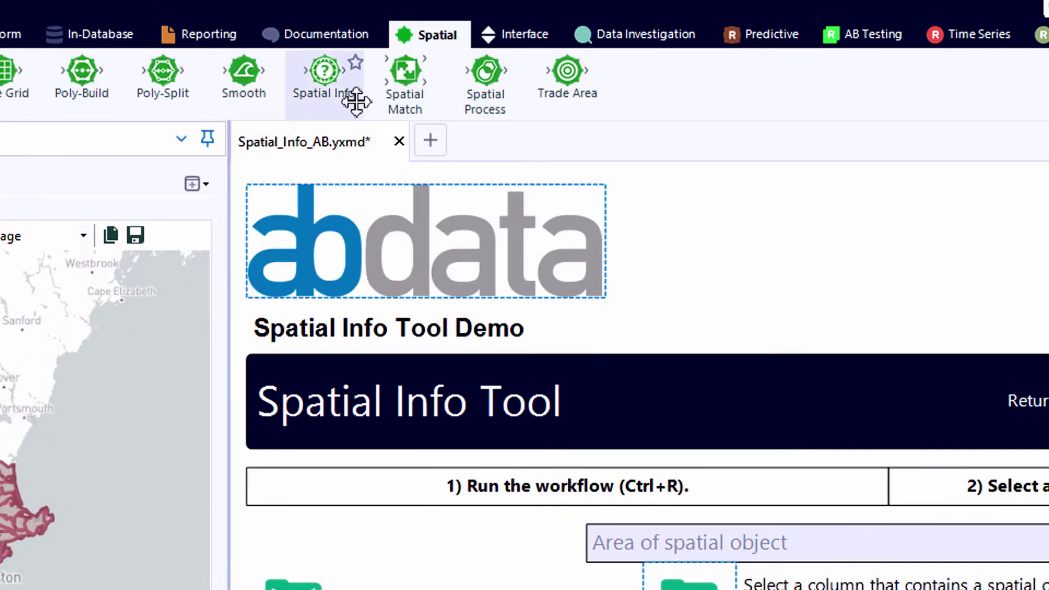
{"action": "mouse_move", "coordinate": [356, 98]}
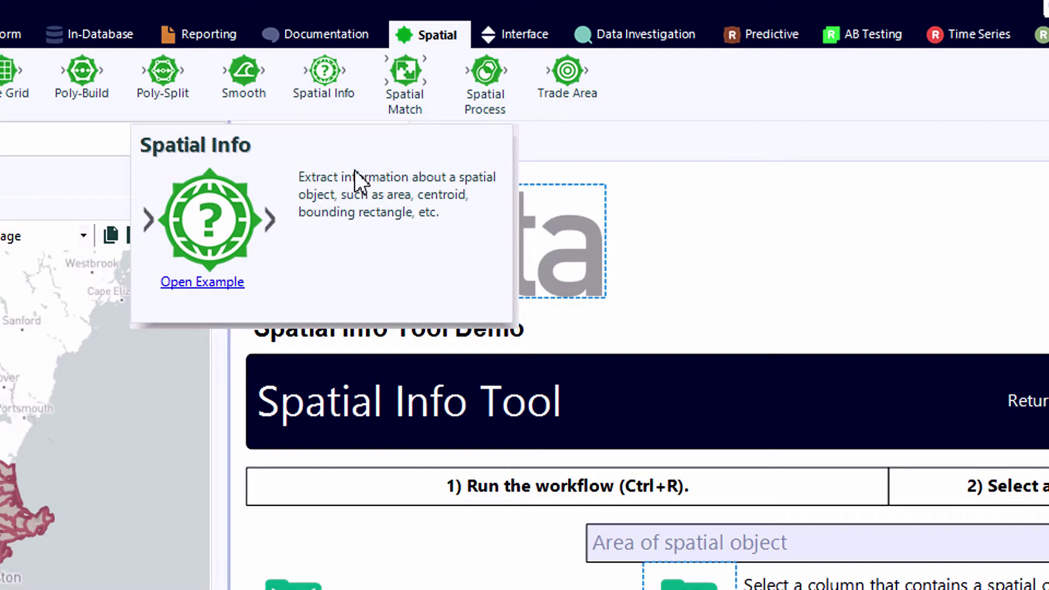
{"action": "left_click_drag", "start_coordinate": [324, 74], "coordinate": [420, 543]}
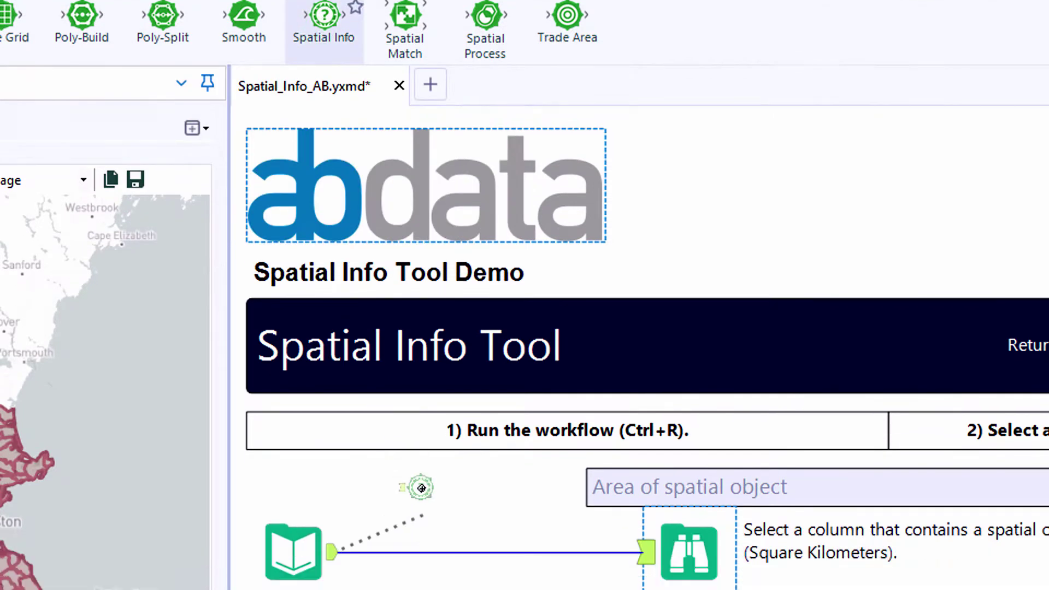
{"action": "left_click_drag", "start_coordinate": [421, 487], "coordinate": [473, 553]}
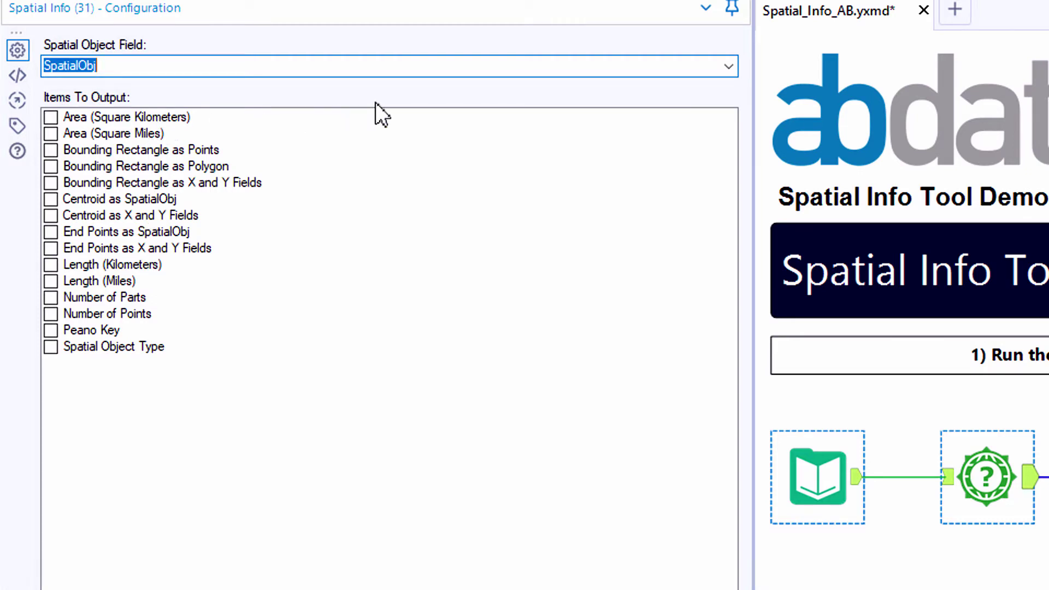
Step: Keep SpatialObj as the Spatial Object Field and tick Area (Square Miles)
{"action": "left_click", "coordinate": [728, 67]}
{"action": "left_click", "coordinate": [729, 66]}
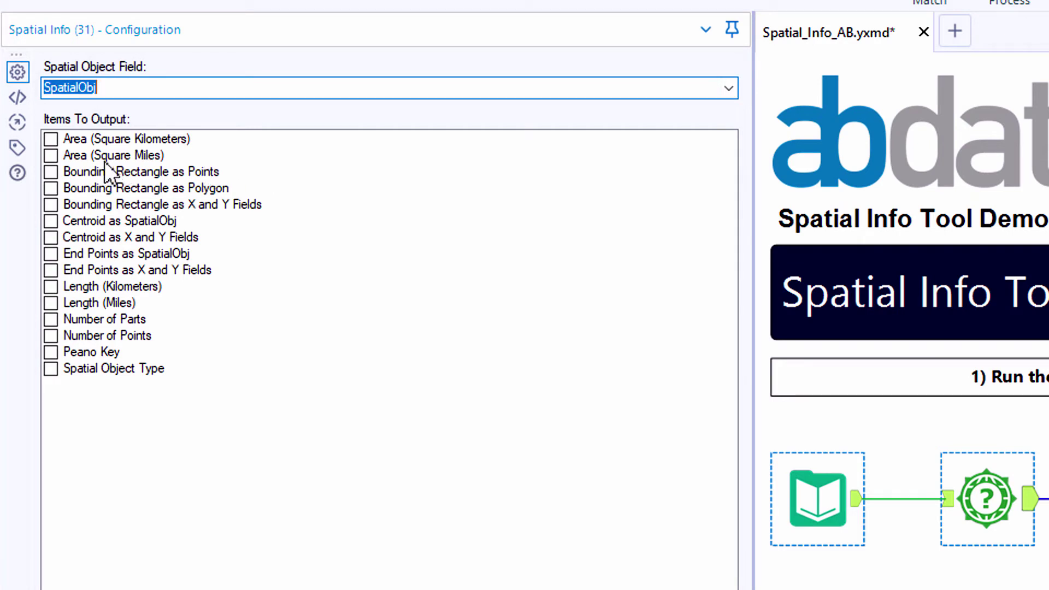
{"action": "left_click", "coordinate": [52, 156]}
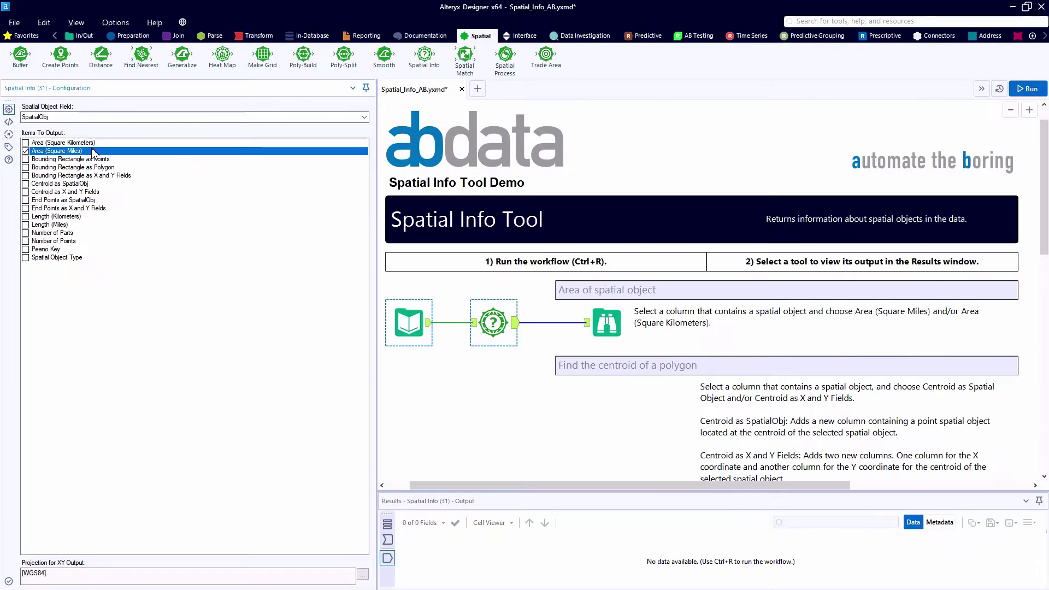
Step: Run the workflow and view the 572 records with their new AreaSqMi column on the Browse map
{"action": "key", "text": "ctrl+r"}
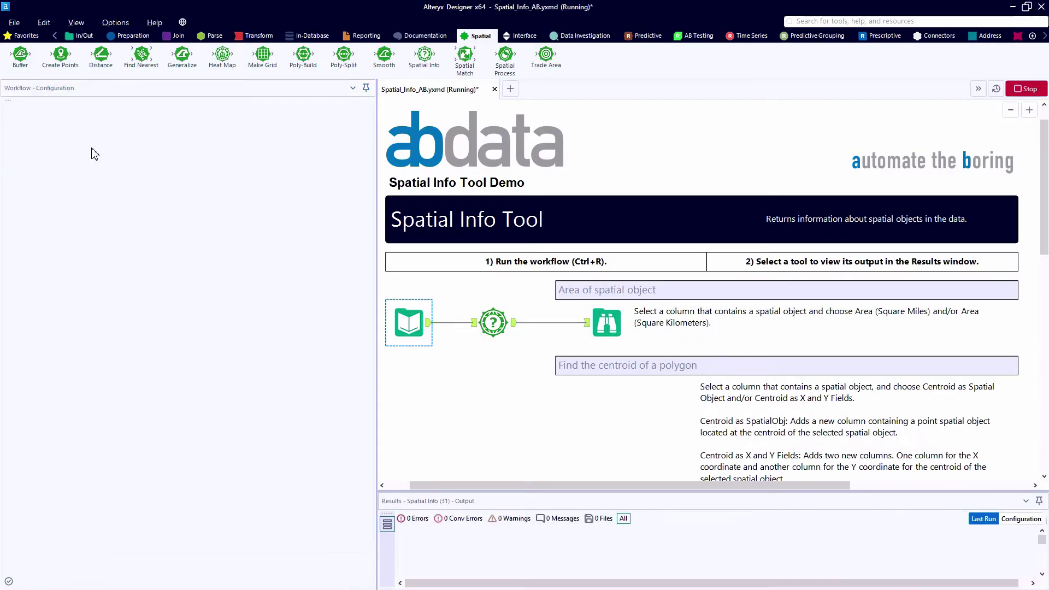
{"action": "left_click", "coordinate": [409, 322]}
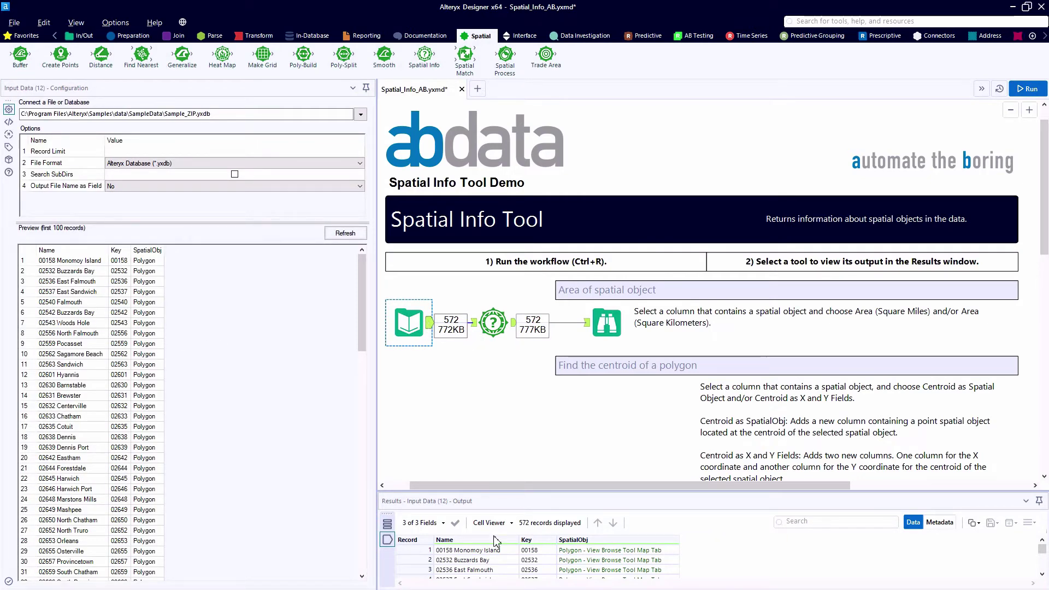
{"action": "left_click", "coordinate": [571, 551]}
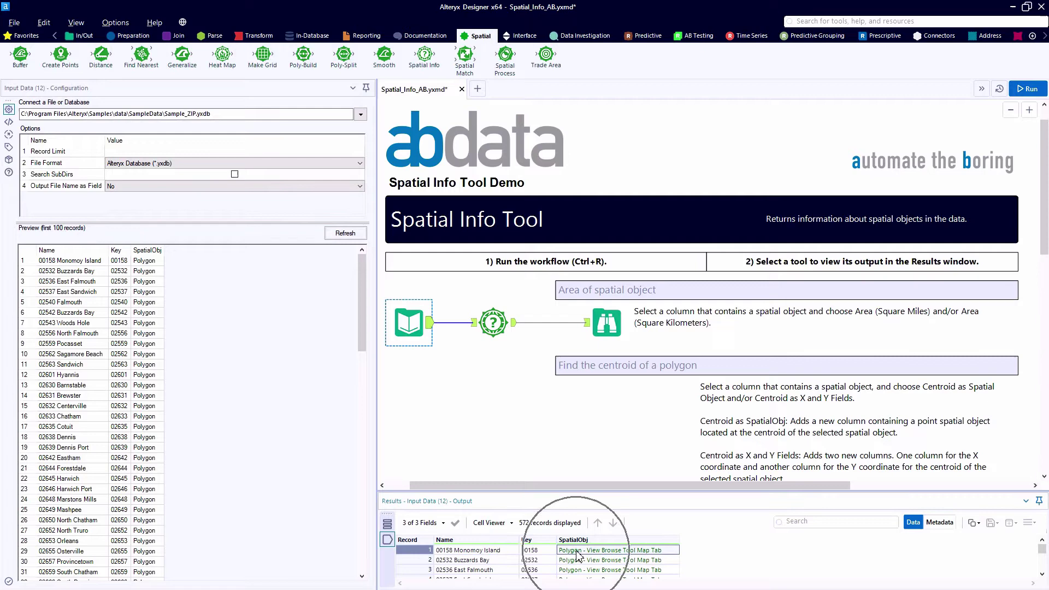
{"action": "left_click", "coordinate": [601, 330]}
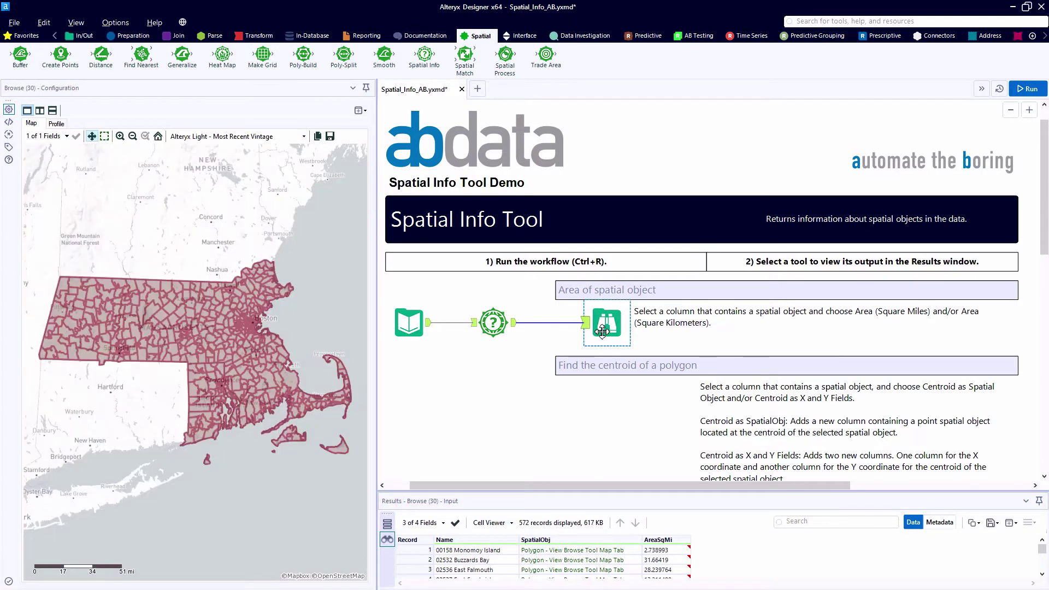
Step: Zoom the map onto the 02532 Buzzards Bay polygon and check its 31.66419 square-mile area
{"action": "left_click", "coordinate": [625, 552]}
{"action": "left_click", "coordinate": [625, 560]}
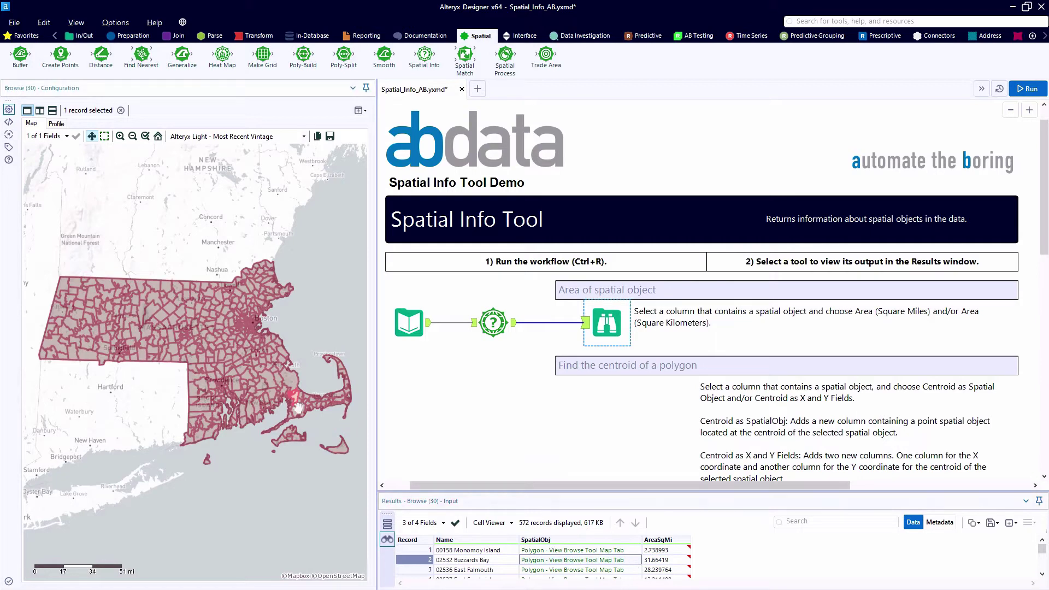
{"action": "scroll", "coordinate": [298, 407], "scroll_direction": "up", "scroll_amount": 4}
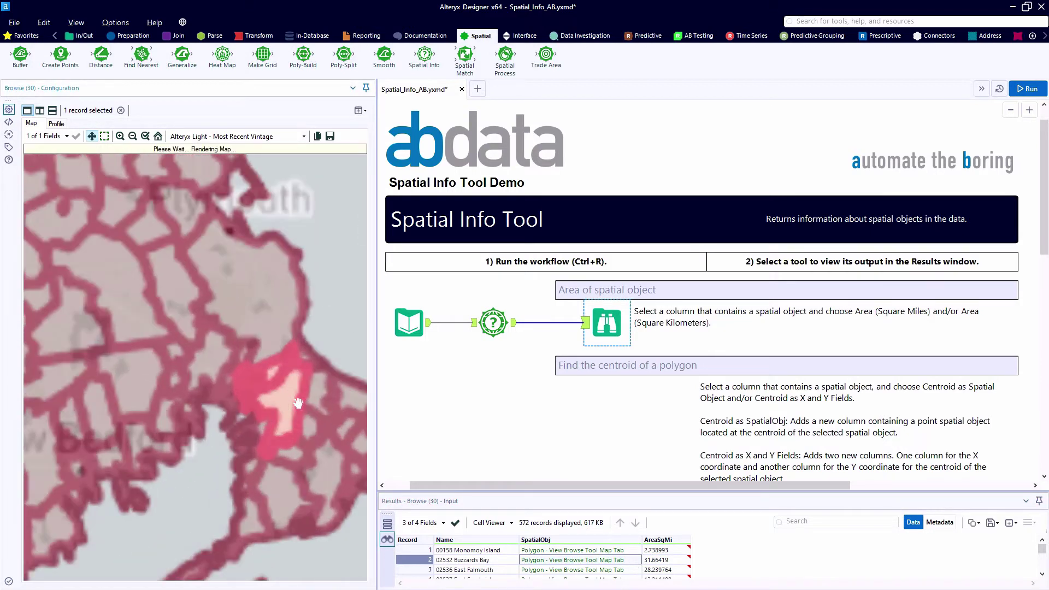
{"action": "scroll", "coordinate": [298, 404], "scroll_direction": "up", "scroll_amount": 2}
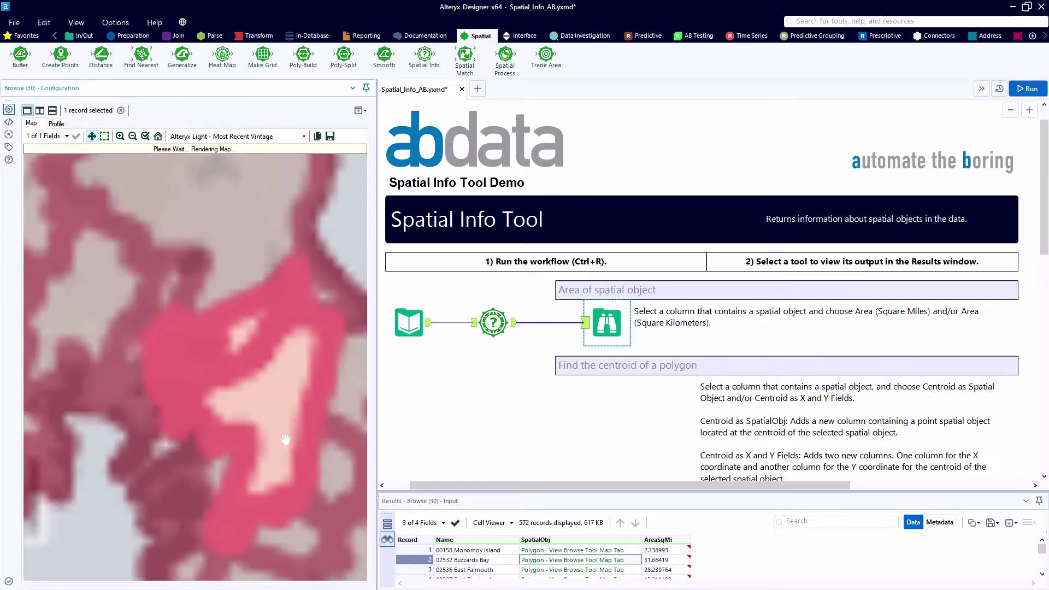
{"action": "left_click_drag", "start_coordinate": [281, 437], "coordinate": [196, 387]}
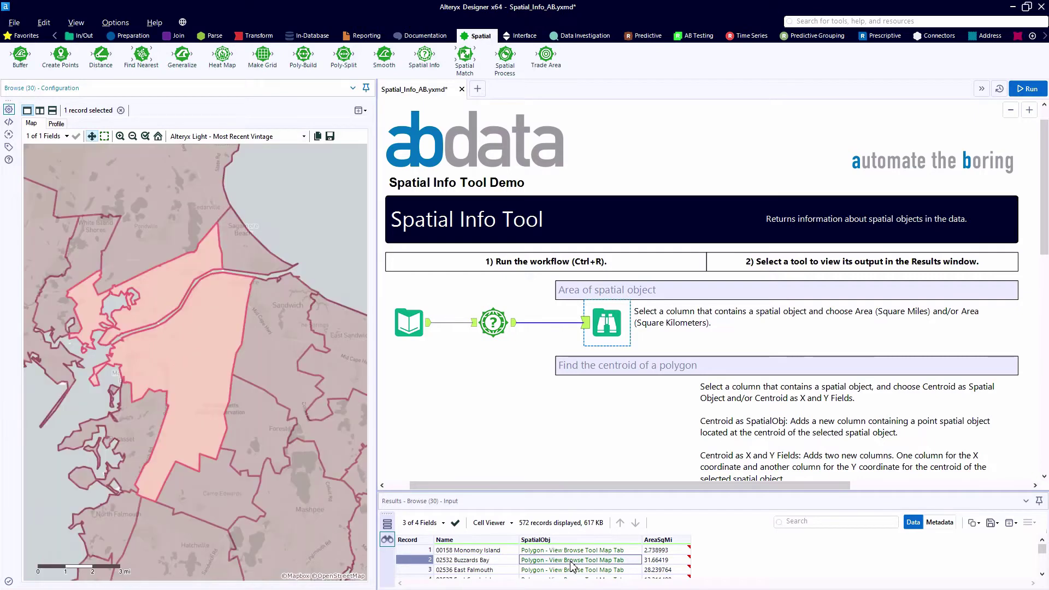
{"action": "scroll", "coordinate": [90, 324], "scroll_direction": "up", "scroll_amount": 1}
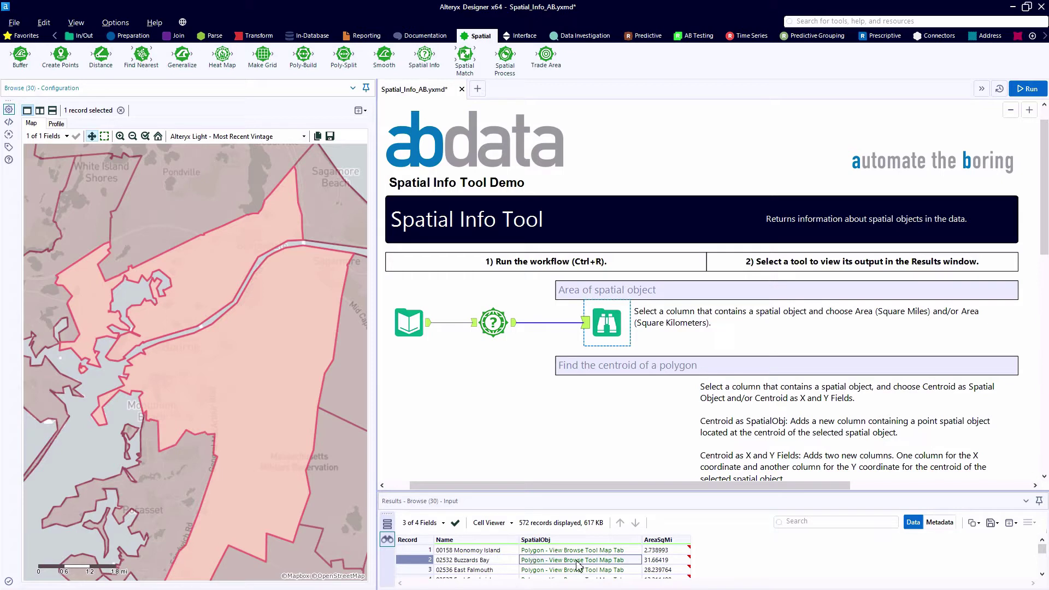
{"action": "left_click", "coordinate": [661, 559]}
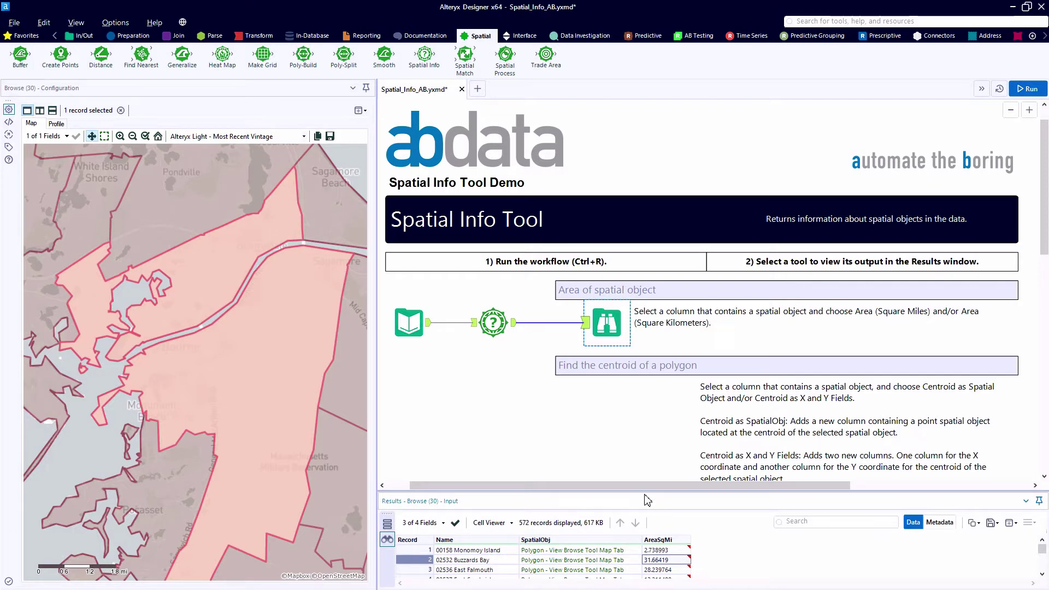
Step: Add a second Browse fed by Input Data with a Spatial Info tool reading SpatialObj before it
{"action": "left_click", "coordinate": [24, 36]}
{"action": "left_click_drag", "start_coordinate": [20, 55], "coordinate": [617, 433]}
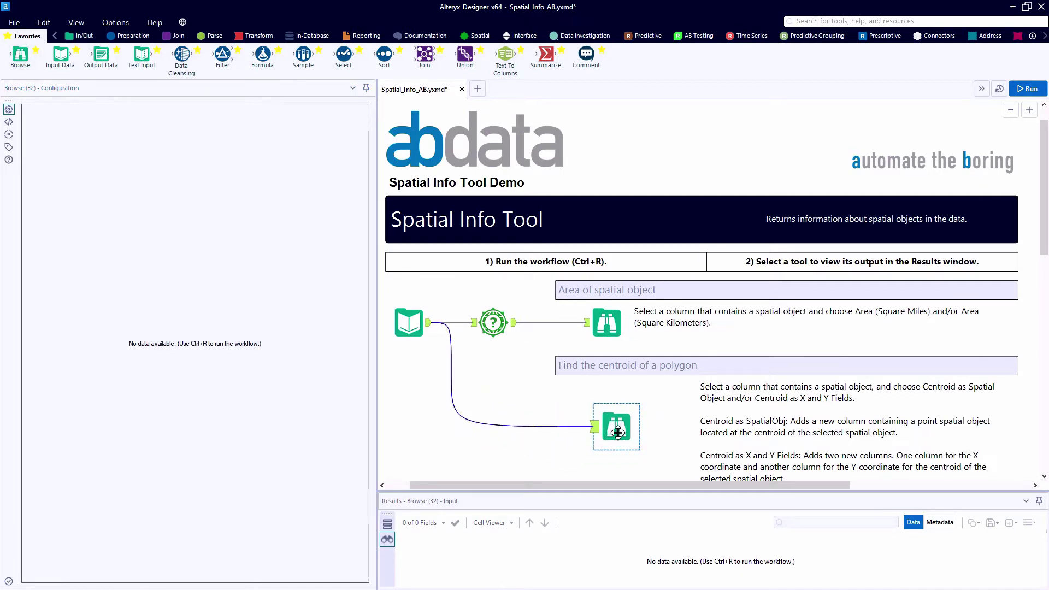
{"action": "left_click", "coordinate": [465, 38]}
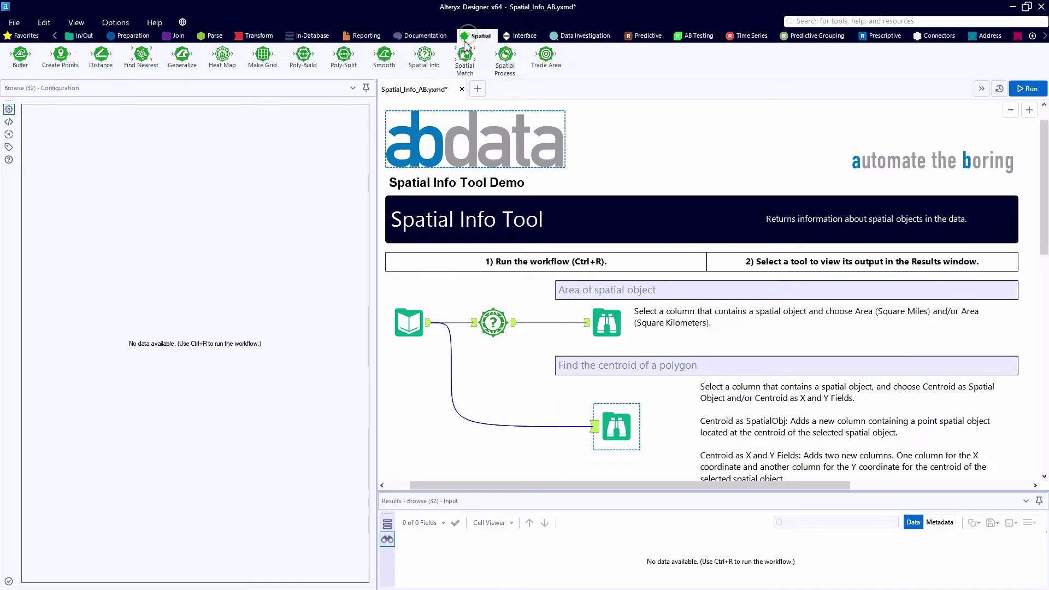
{"action": "left_click_drag", "start_coordinate": [424, 54], "coordinate": [502, 425]}
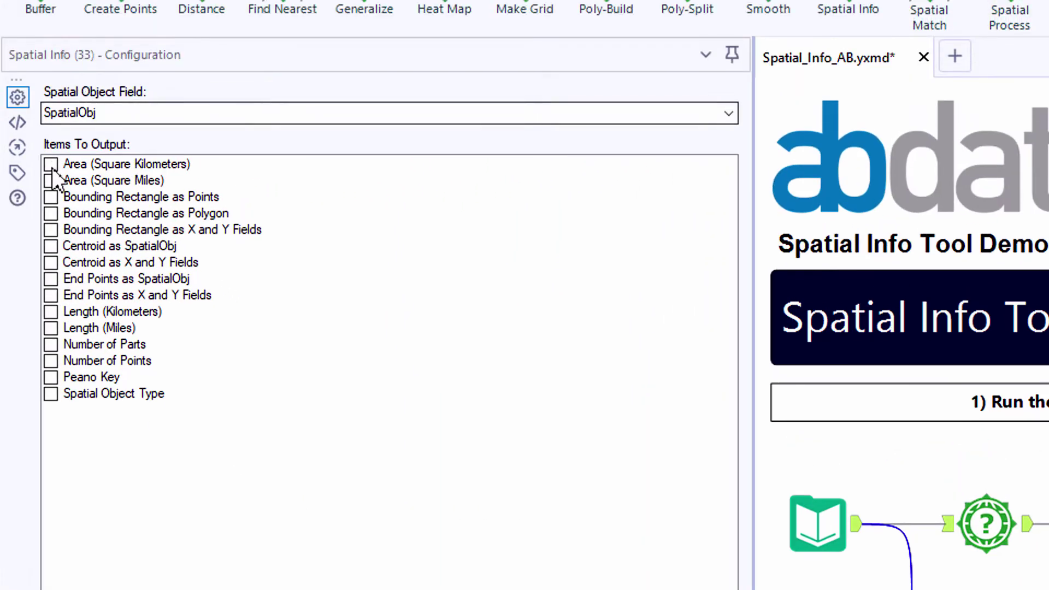
Step: Output each polygon's Centroid as a spatial object, rerun, and view the new Centroid column
{"action": "left_click", "coordinate": [51, 246]}
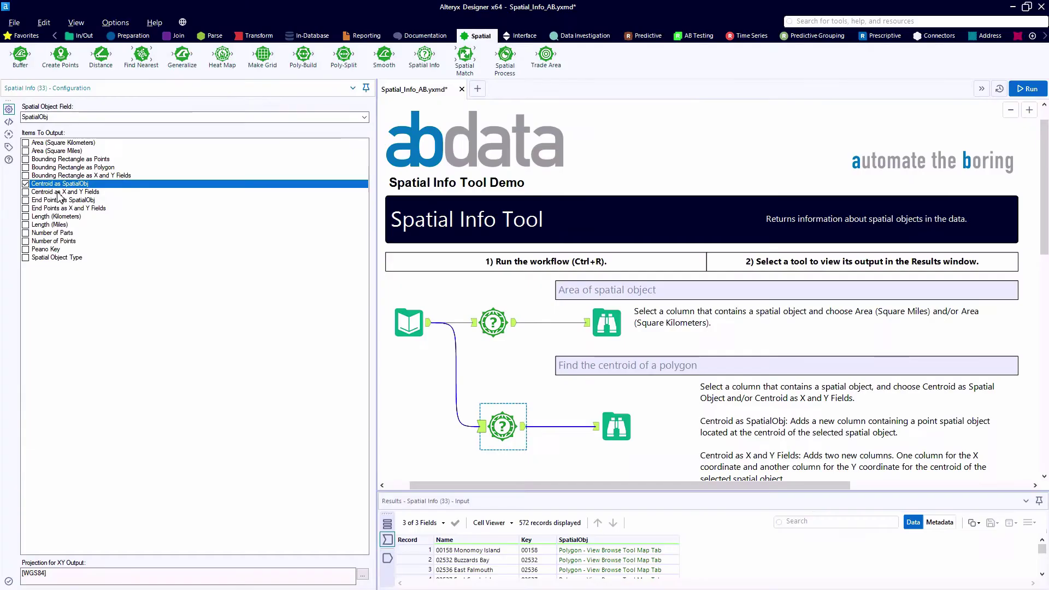
{"action": "key", "text": "ctrl+r"}
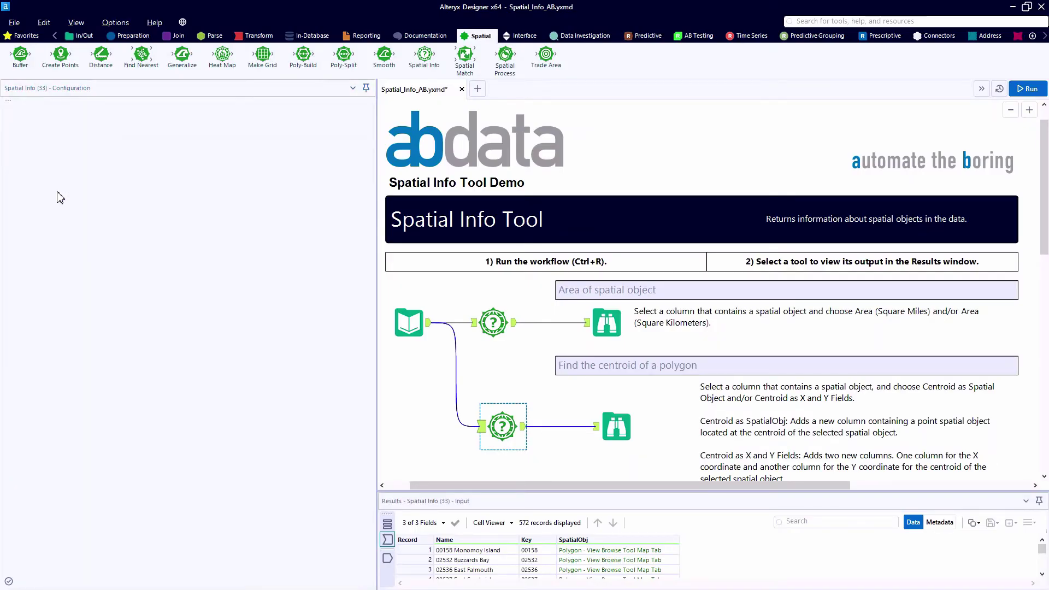
{"action": "left_click", "coordinate": [616, 426]}
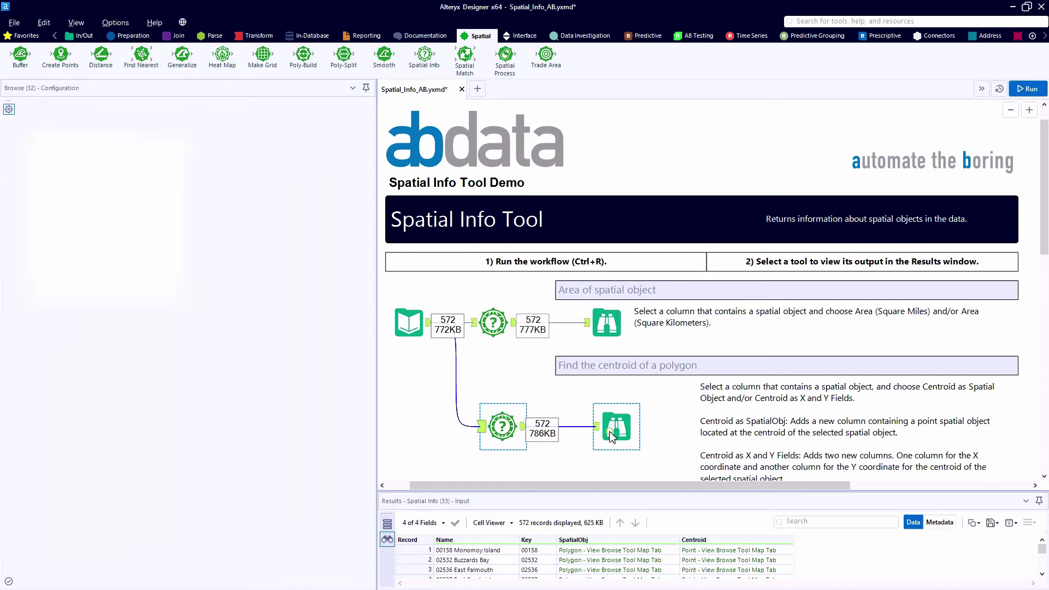
Step: Highlight the Buzzards Bay record and zoom the map in around its polygon
{"action": "left_click", "coordinate": [695, 561]}
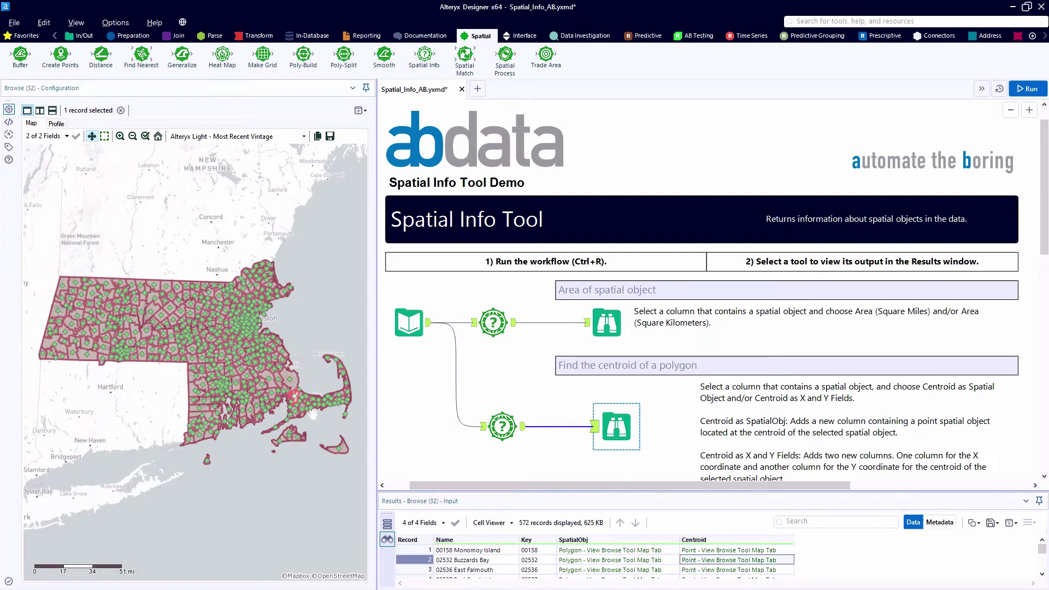
{"action": "scroll", "coordinate": [303, 406], "scroll_direction": "up", "scroll_amount": 2}
{"action": "scroll", "coordinate": [303, 405], "scroll_direction": "up", "scroll_amount": 2}
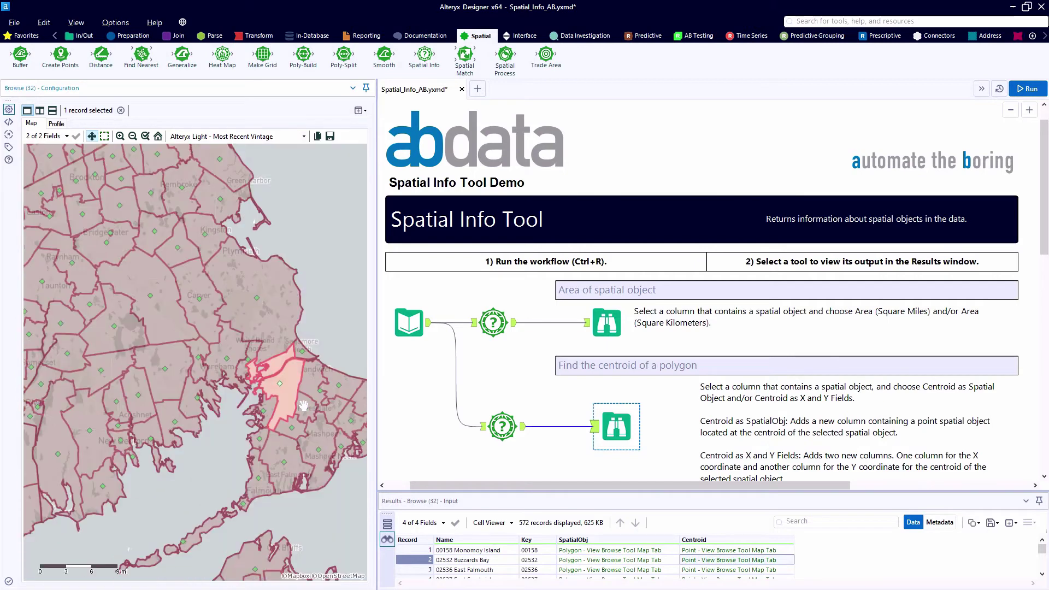
{"action": "scroll", "coordinate": [295, 369], "scroll_direction": "up", "scroll_amount": 2}
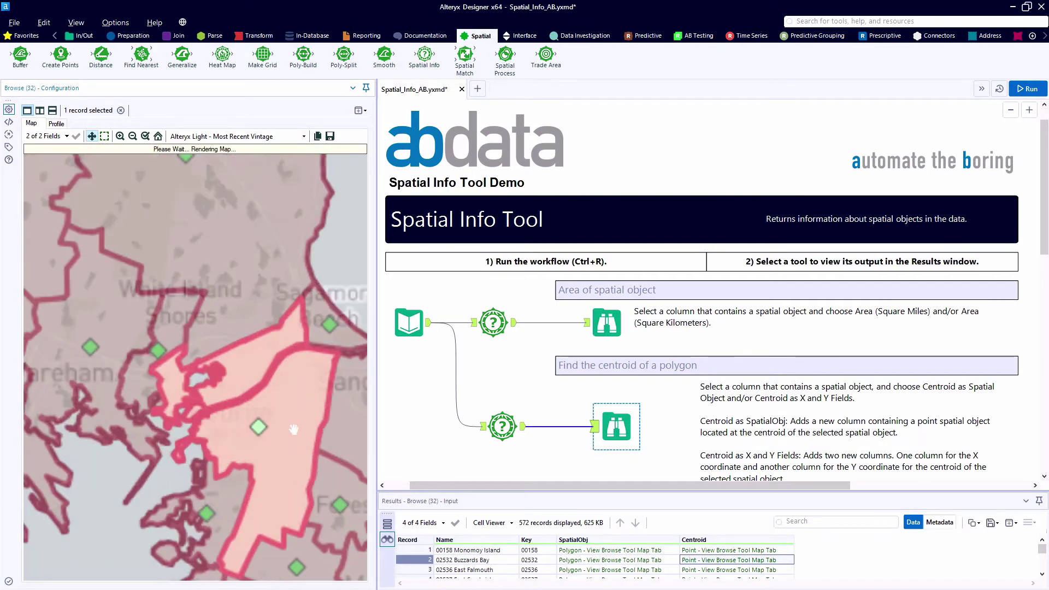
{"action": "left_click_drag", "start_coordinate": [293, 441], "coordinate": [211, 371]}
{"action": "scroll", "coordinate": [191, 372], "scroll_direction": "up", "scroll_amount": 1}
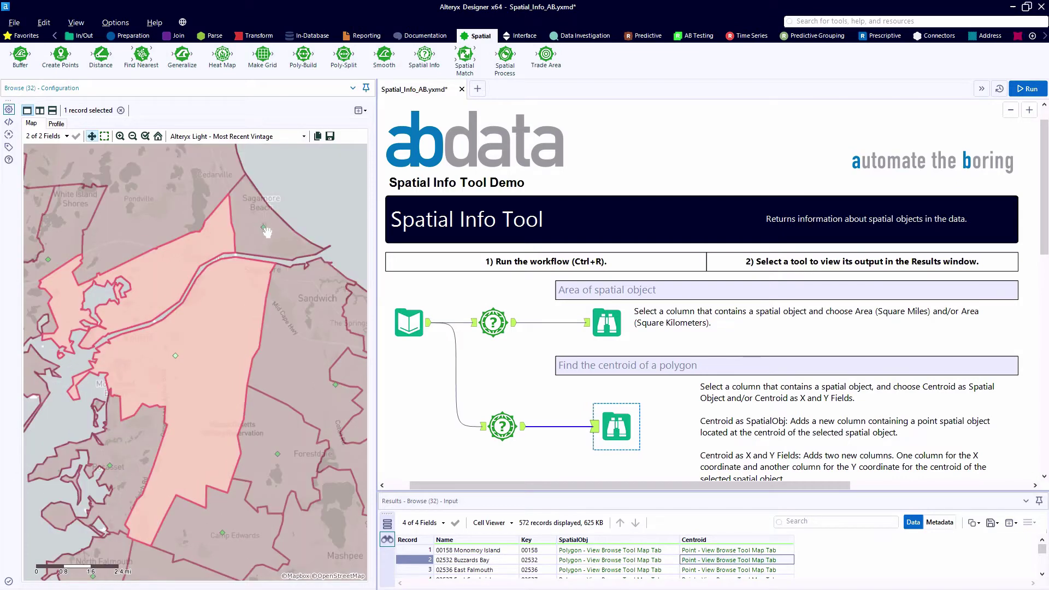
Step: Compare Sagamore Beach with Buzzards Bay, then zoom to Buzzards Bay's centroid point
{"action": "left_click", "coordinate": [264, 227]}
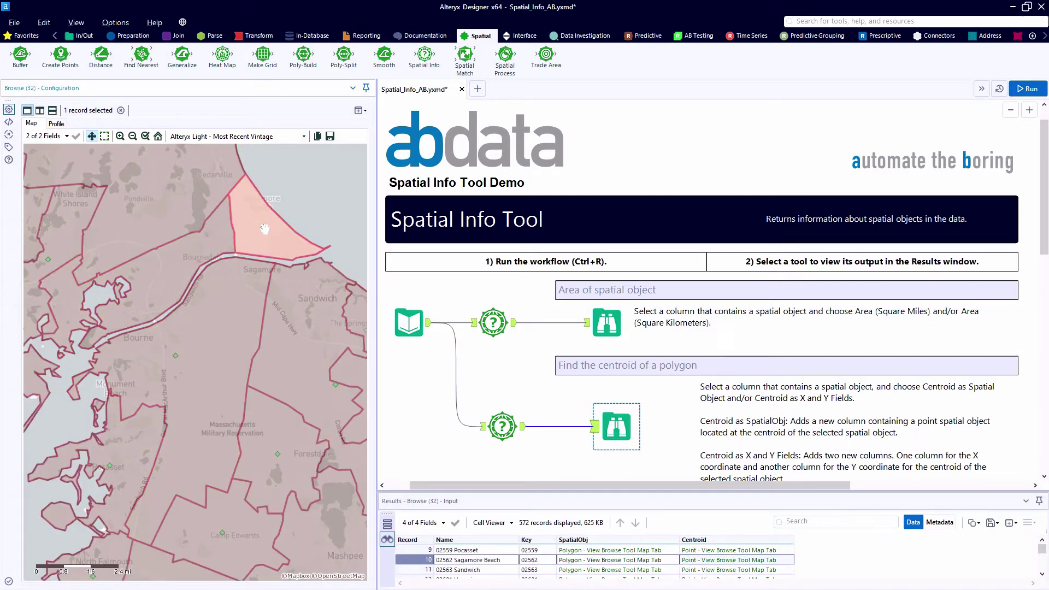
{"action": "left_click", "coordinate": [206, 338]}
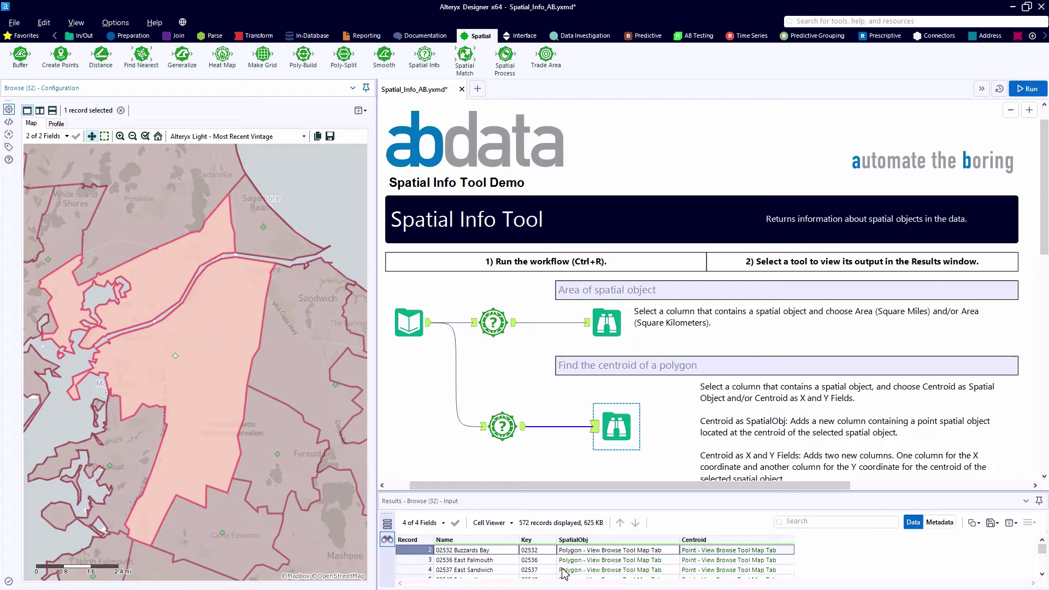
{"action": "left_click", "coordinate": [693, 551]}
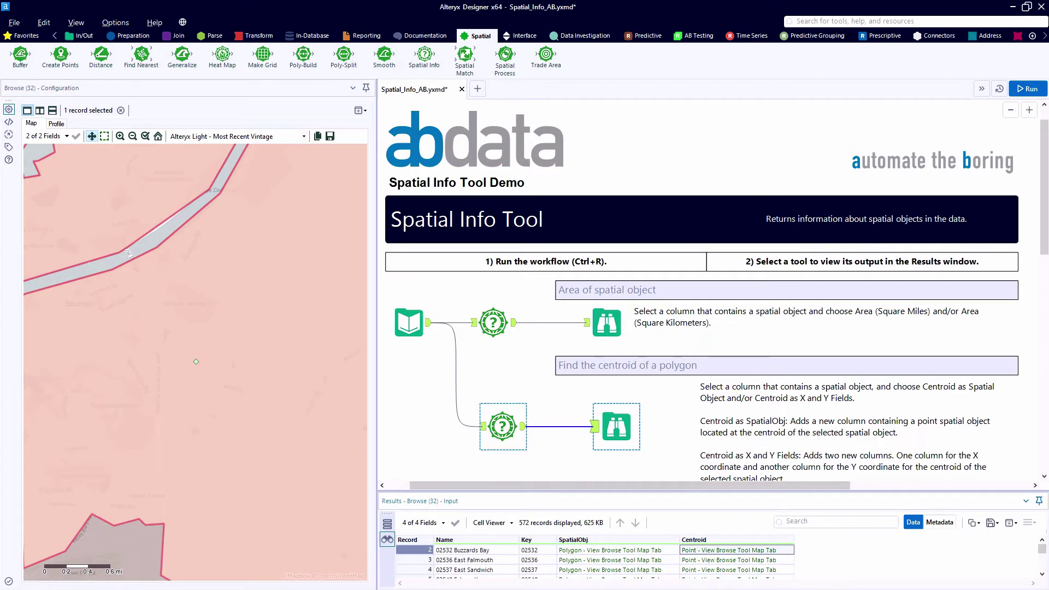
Step: Also output Centroid as X and Y Fields, rerun, and view the CentroidX/CentroidY columns
{"action": "left_click", "coordinate": [504, 427]}
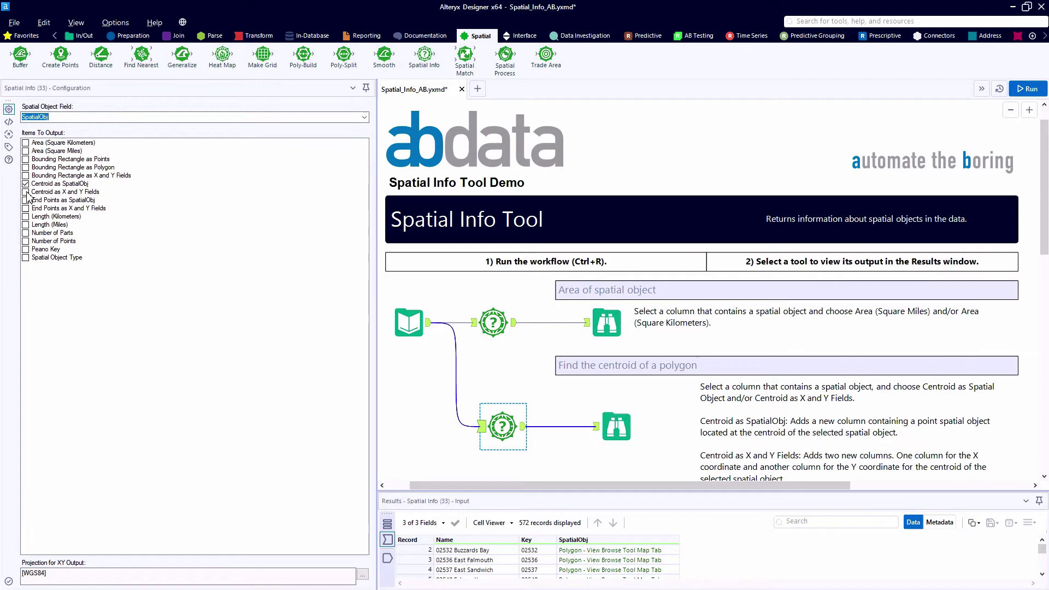
{"action": "left_click", "coordinate": [26, 192]}
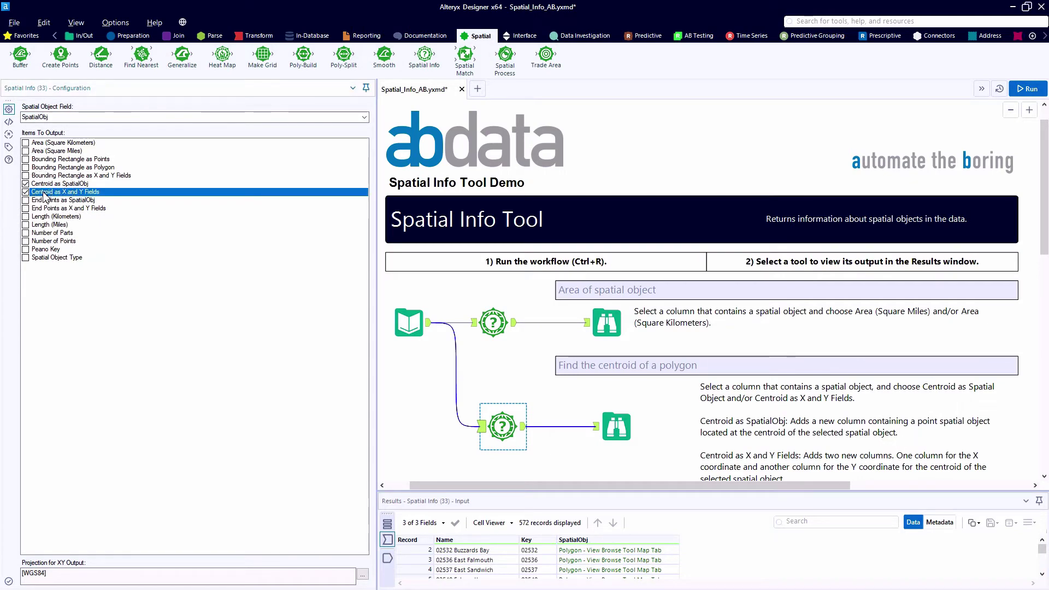
{"action": "key", "text": "ctrl+r"}
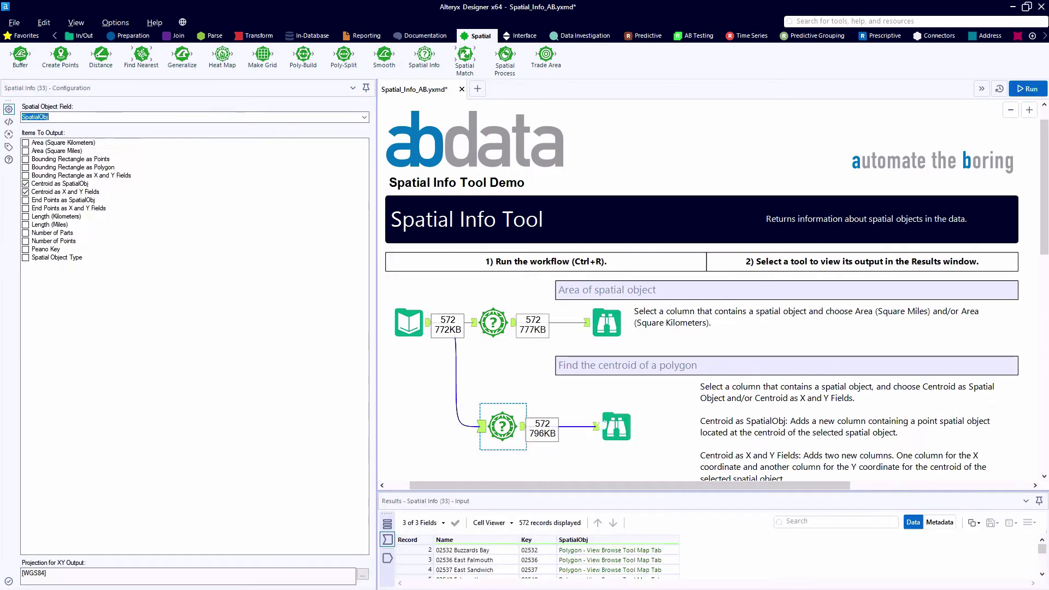
{"action": "left_click", "coordinate": [621, 434]}
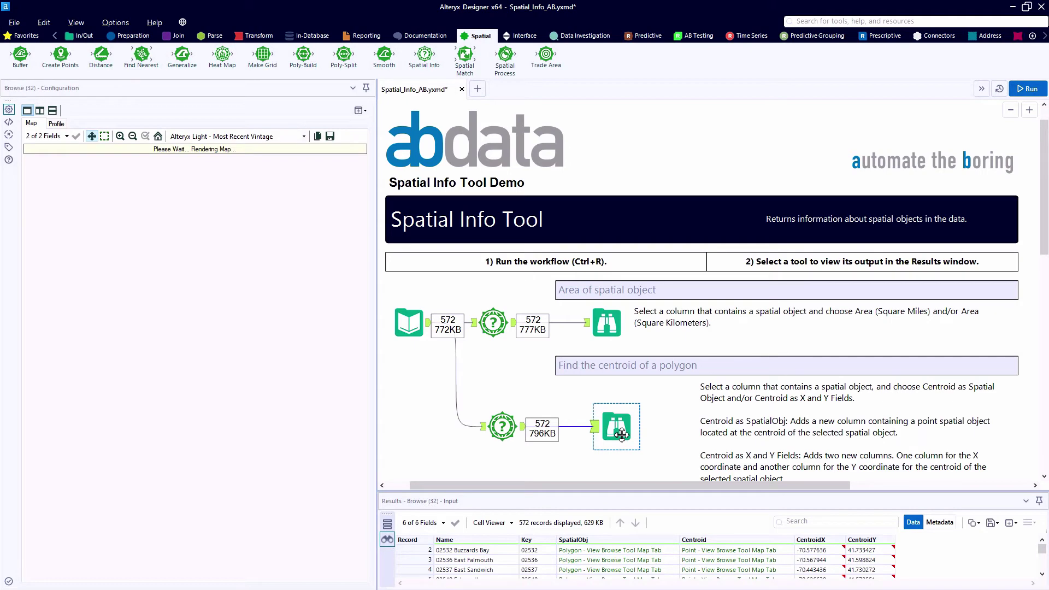
Step: Check Buzzards Bay's centroid at X -70.577636, Y 41.733427, then scroll to the bounding-rectangle section
{"action": "left_click", "coordinate": [742, 551]}
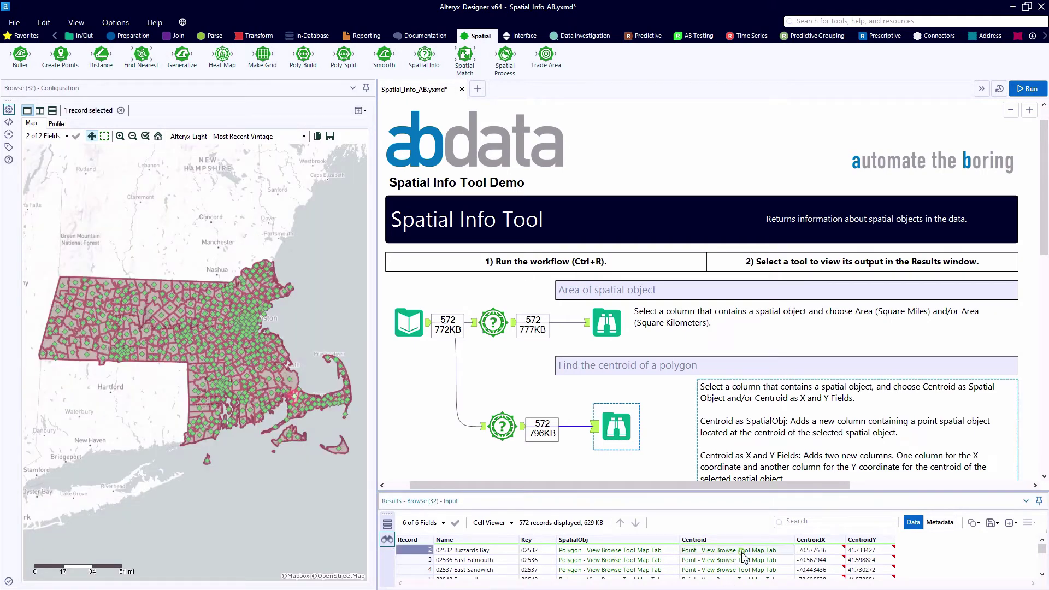
{"action": "scroll", "coordinate": [303, 400], "scroll_direction": "up", "scroll_amount": 5}
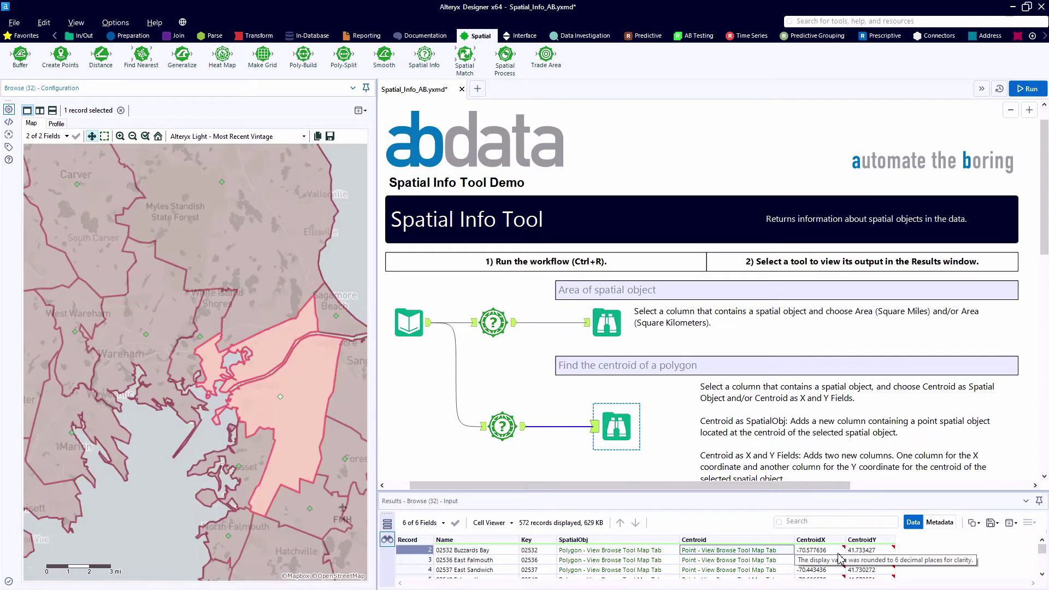
{"action": "left_click", "coordinate": [873, 551]}
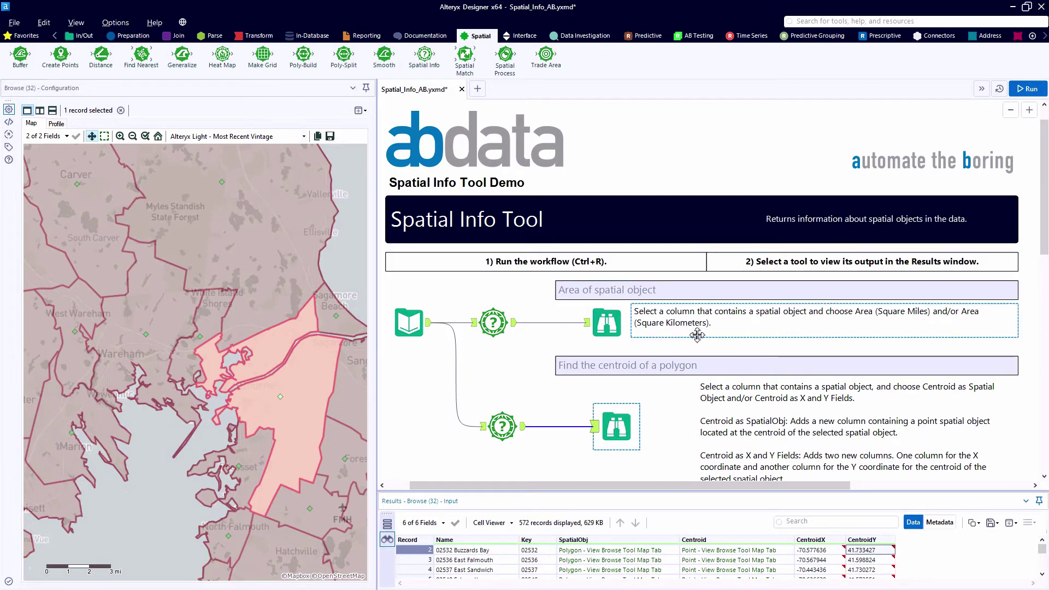
{"action": "scroll", "coordinate": [682, 345], "scroll_direction": "down", "scroll_amount": 1}
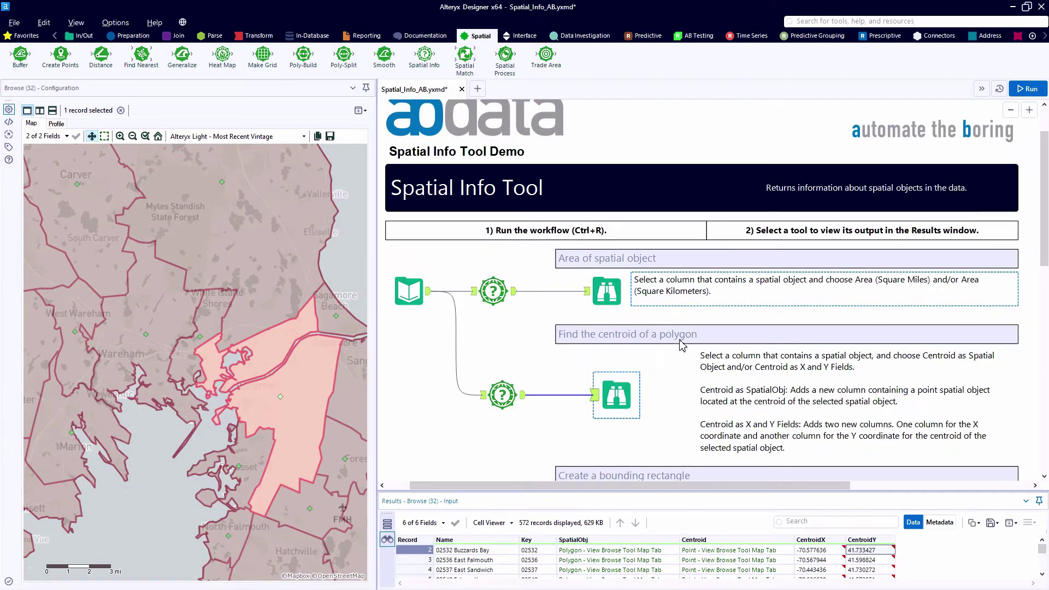
{"action": "scroll", "coordinate": [682, 345], "scroll_direction": "down", "scroll_amount": 4}
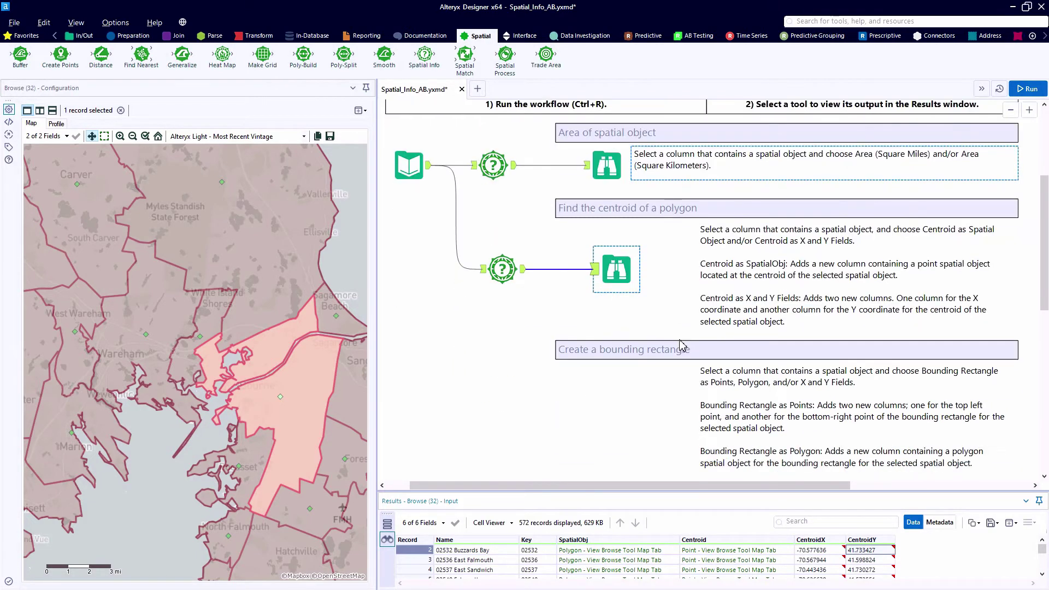
Step: Add a third branch: a Browse fed by Input Data with a Spatial Info tool inserted before it
{"action": "left_click", "coordinate": [22, 36]}
{"action": "left_click_drag", "start_coordinate": [21, 55], "coordinate": [627, 430]}
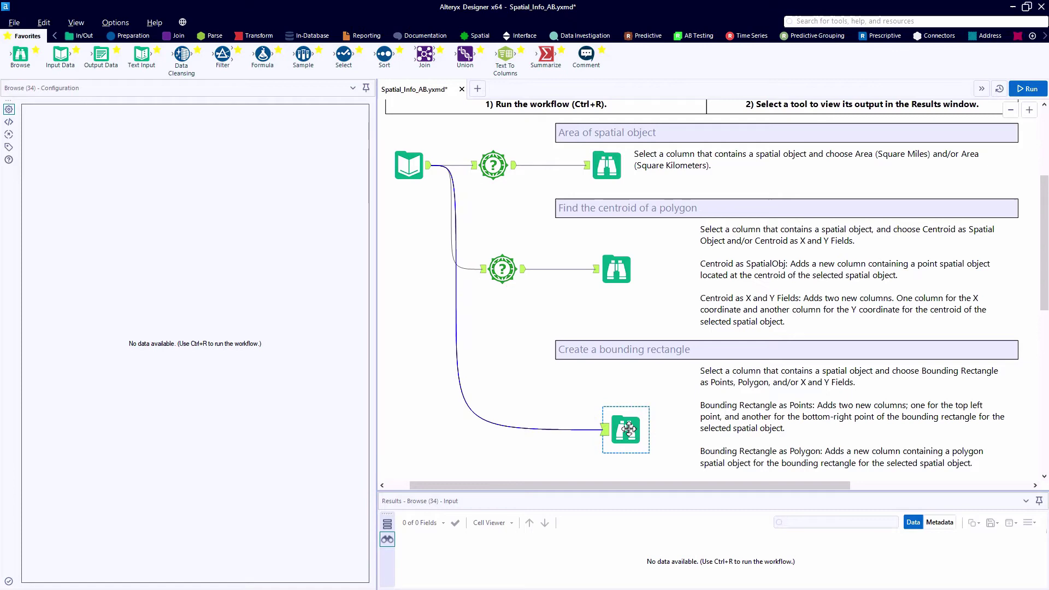
{"action": "key", "text": "ctrl+r"}
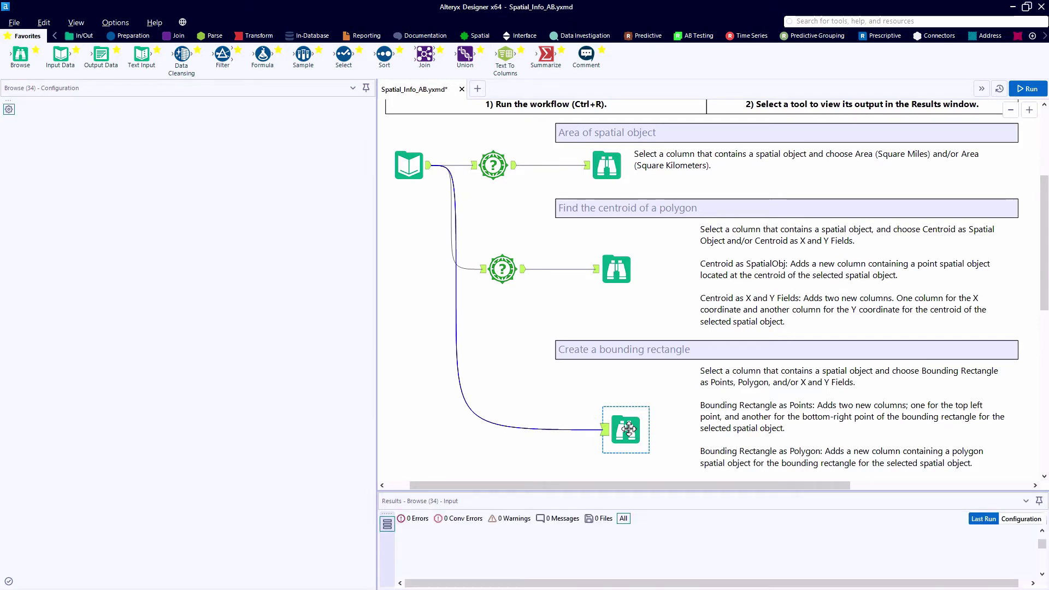
{"action": "left_click", "coordinate": [475, 36]}
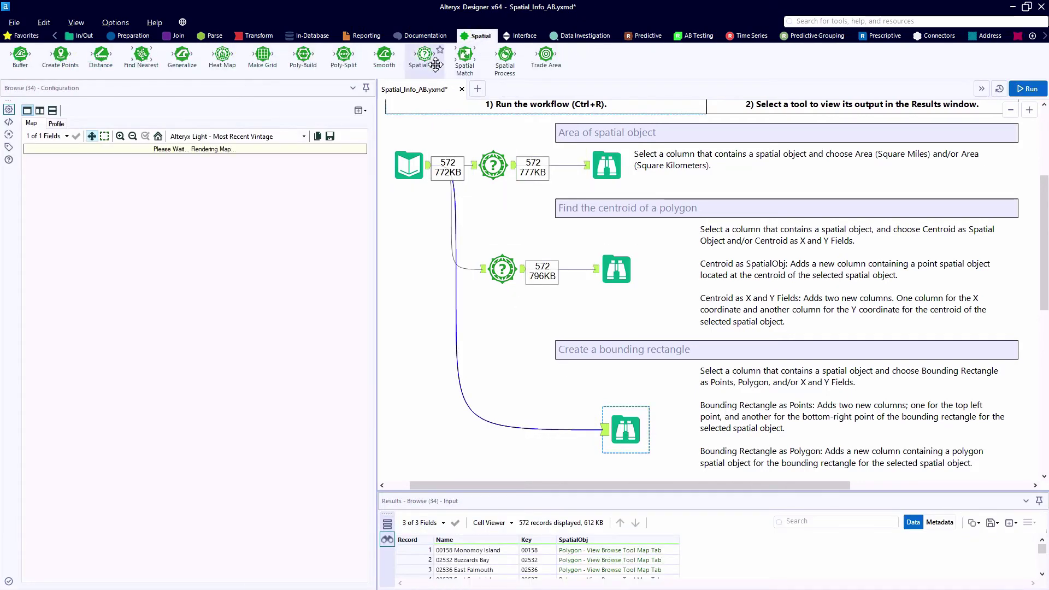
{"action": "left_click_drag", "start_coordinate": [433, 66], "coordinate": [503, 436]}
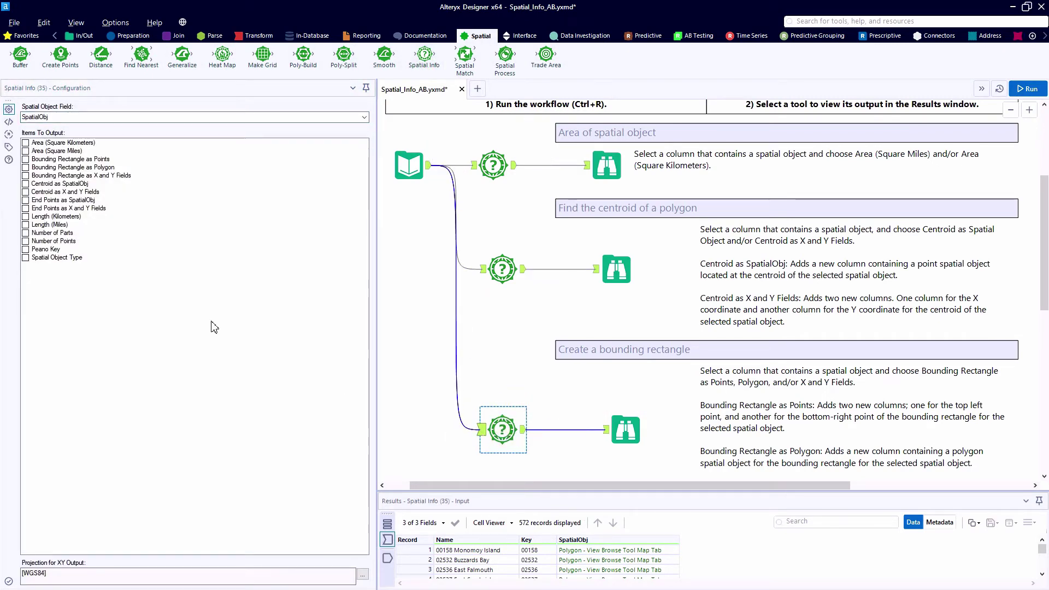
Step: Output Bounding Rectangle as Polygon, rerun, and view the BR_Polygon column for 572 records
{"action": "left_click", "coordinate": [39, 159]}
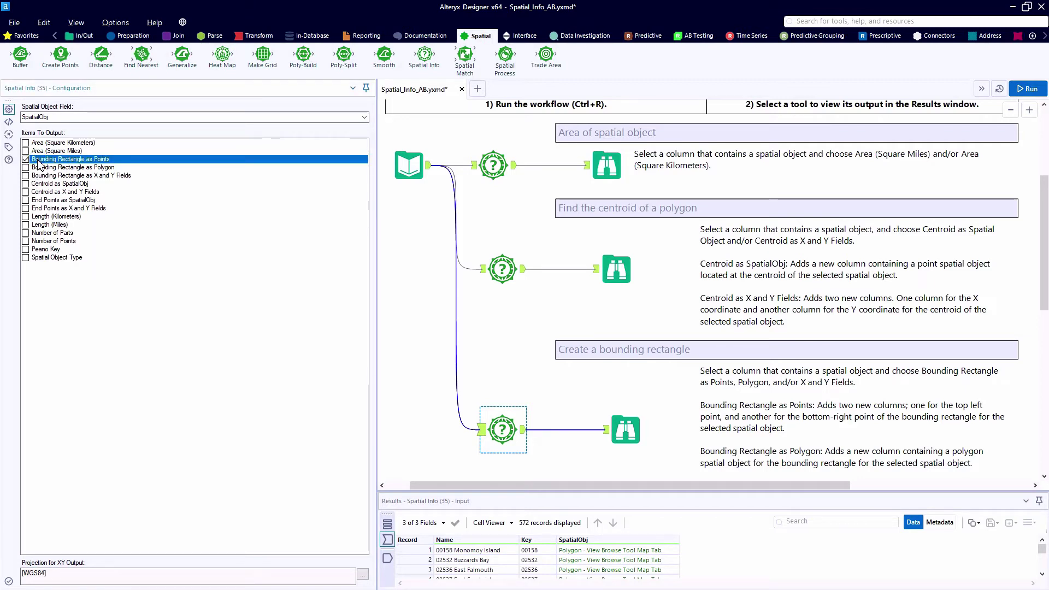
{"action": "left_click", "coordinate": [38, 160]}
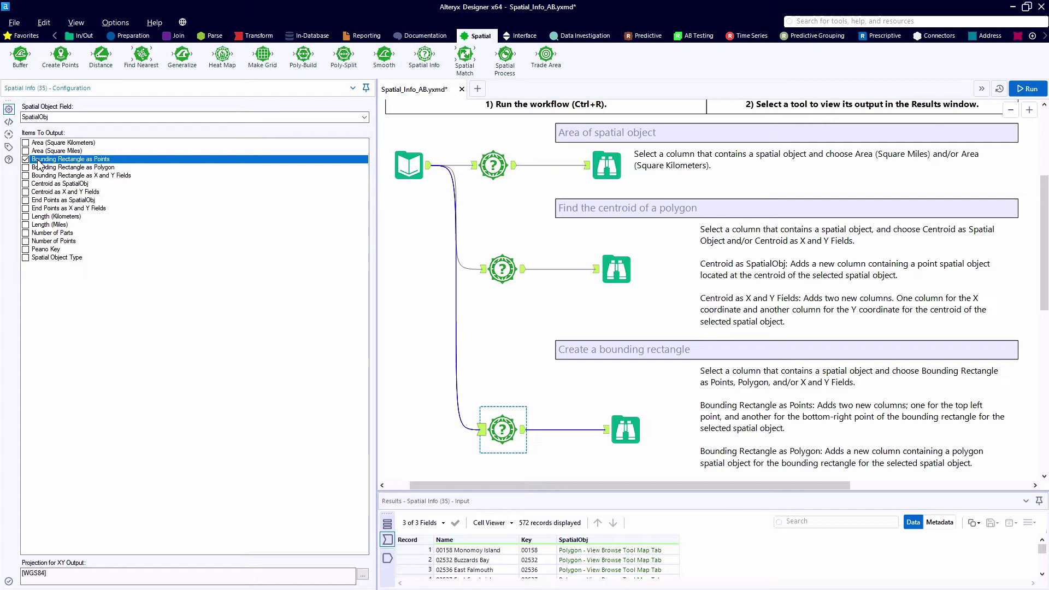
{"action": "left_click", "coordinate": [38, 167]}
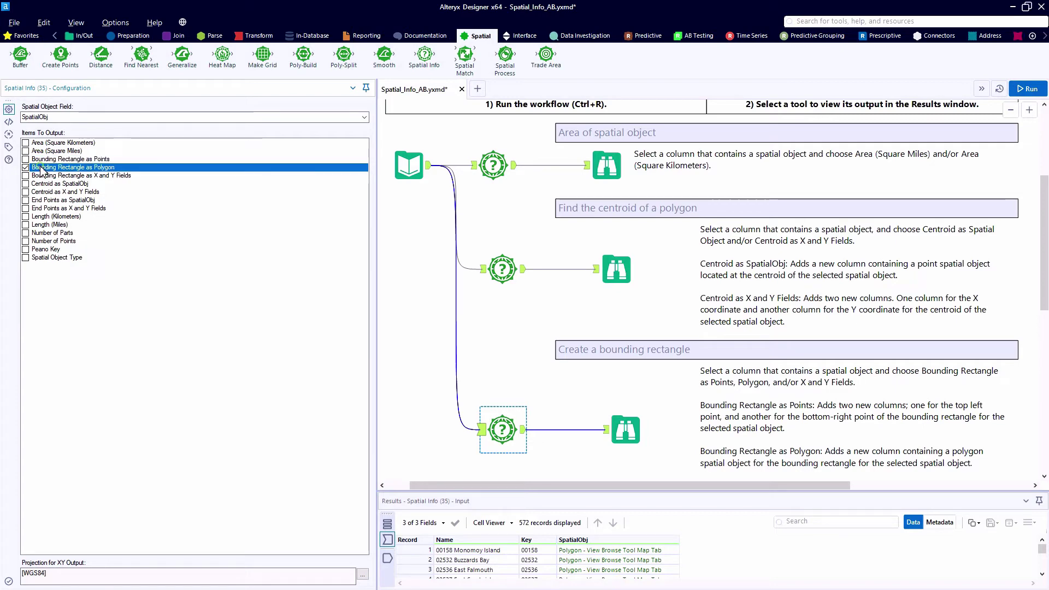
{"action": "key", "text": "ctrl+r"}
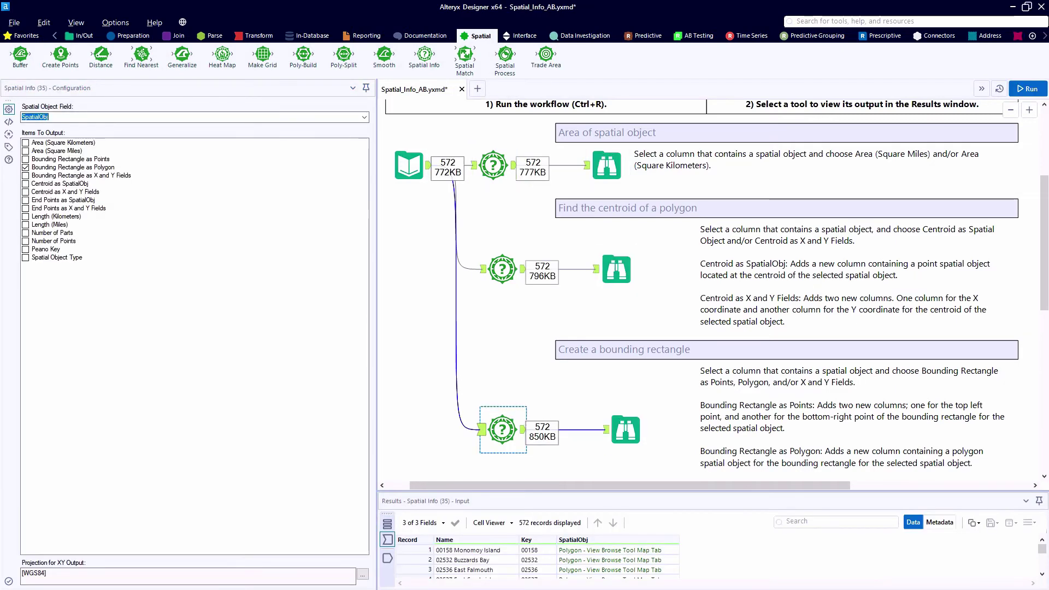
{"action": "left_click", "coordinate": [620, 431]}
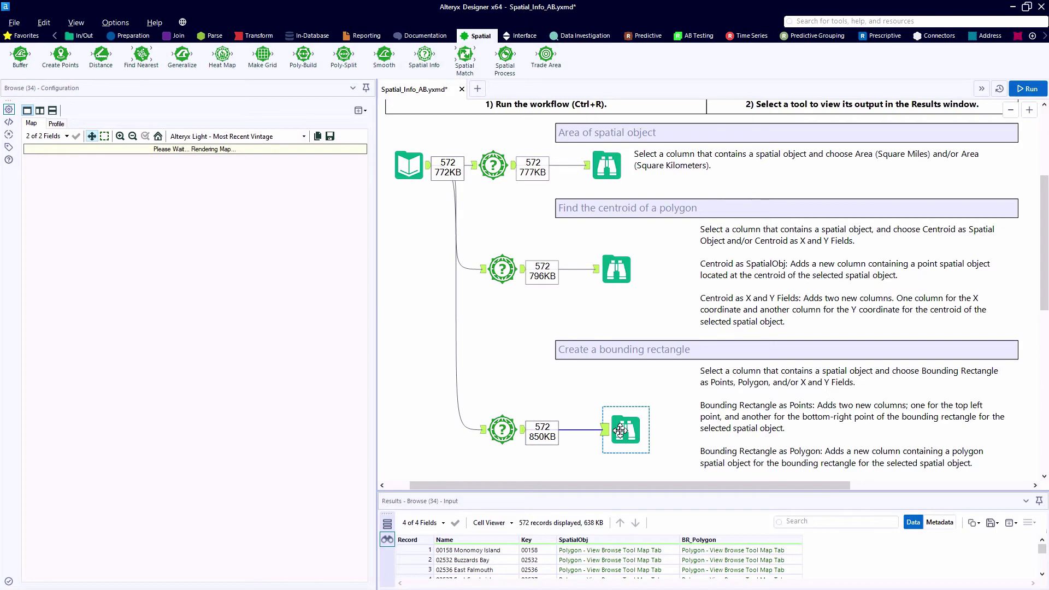
Step: Select the Buzzards Bay and Monomoy Island records to show their bounding rectangles
{"action": "left_click", "coordinate": [722, 562]}
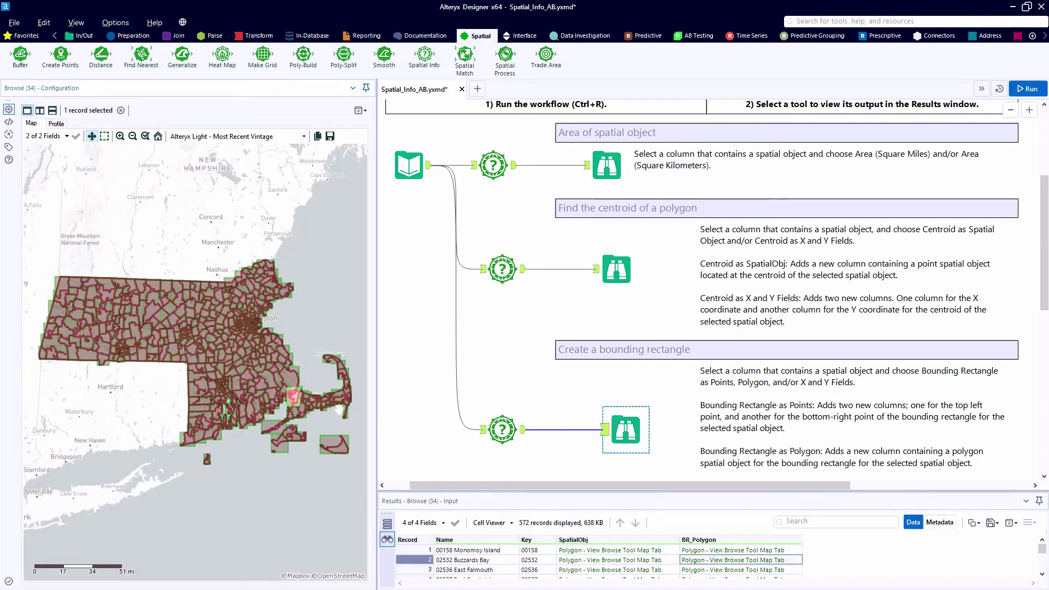
{"action": "scroll", "coordinate": [317, 405], "scroll_direction": "up", "scroll_amount": 3}
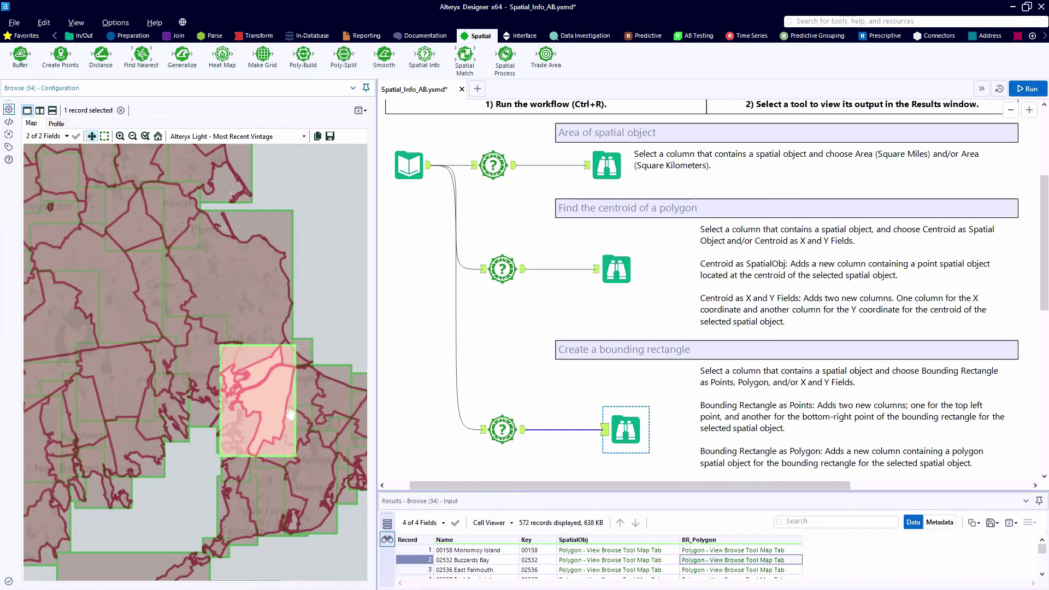
{"action": "scroll", "coordinate": [265, 405], "scroll_direction": "up", "scroll_amount": 1}
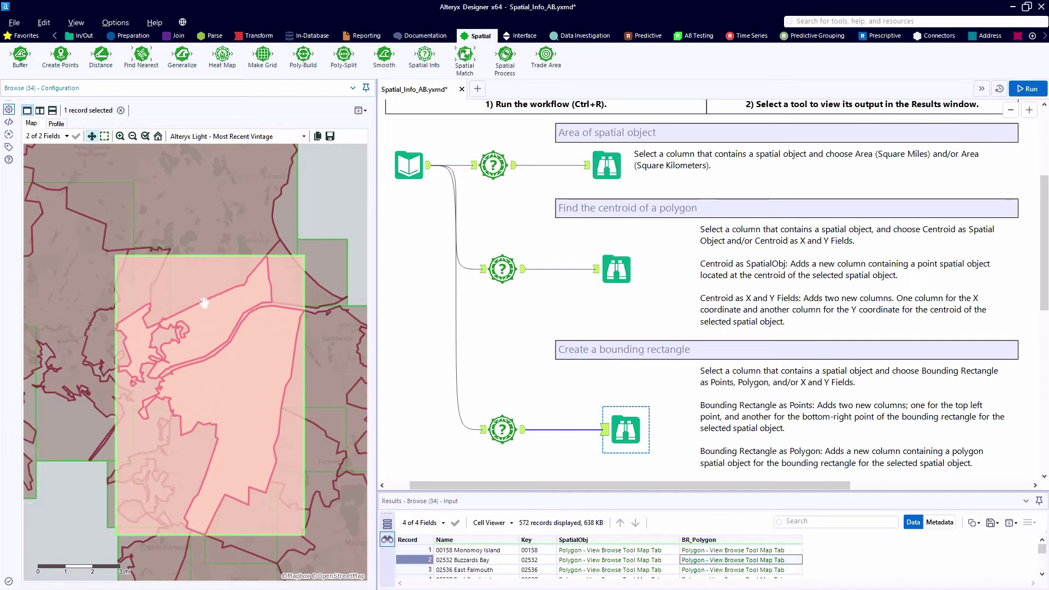
{"action": "scroll", "coordinate": [202, 320], "scroll_direction": "up", "scroll_amount": 1}
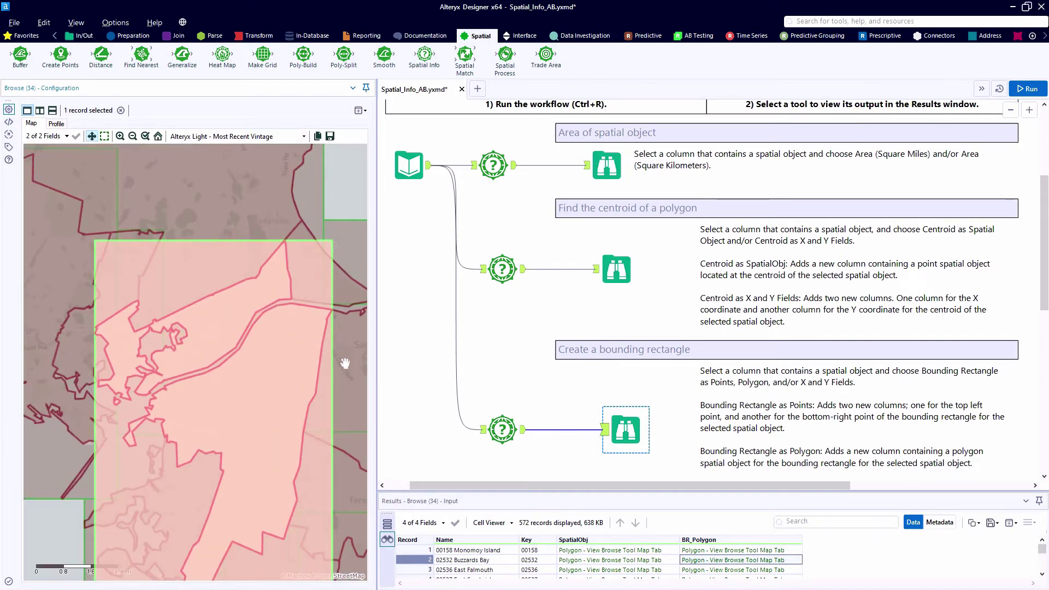
{"action": "left_click", "coordinate": [689, 550]}
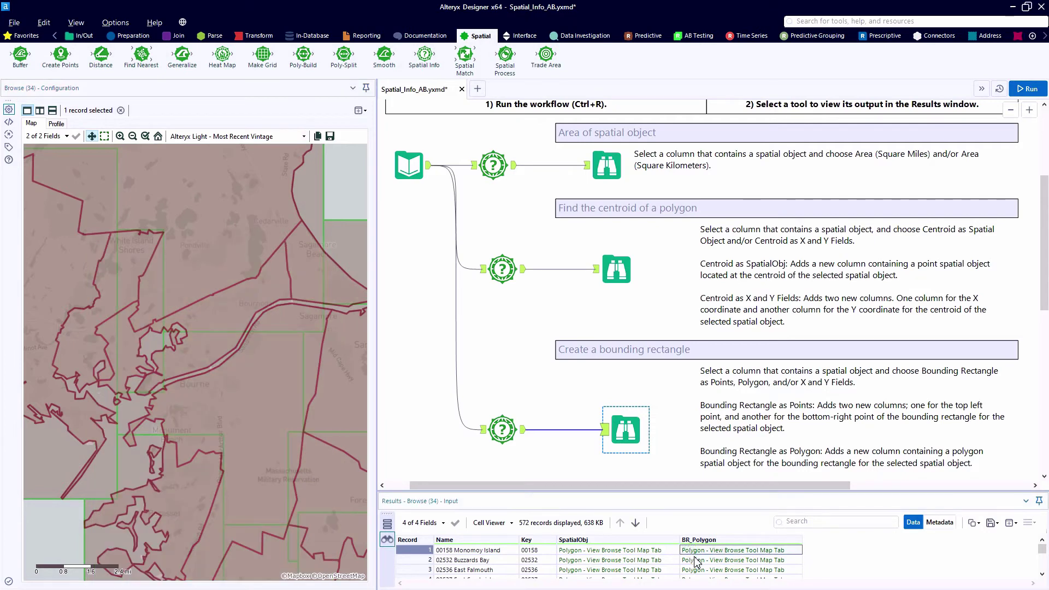
Step: Centre the Sagamore Beach rectangle, then select the Sandwich bounding rectangle and zoom in
{"action": "left_click", "coordinate": [339, 236]}
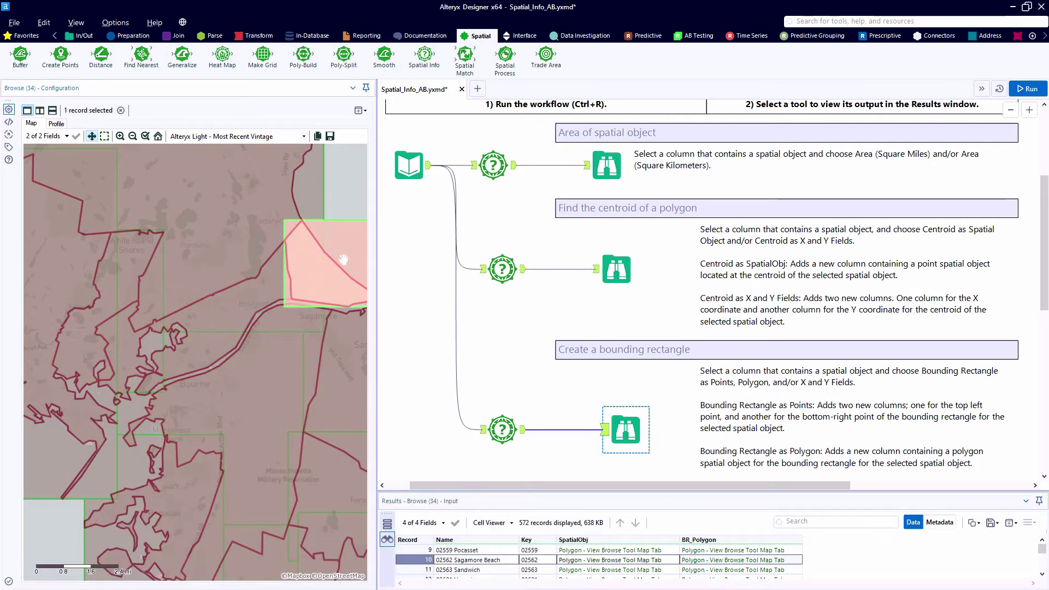
{"action": "left_click_drag", "start_coordinate": [339, 257], "coordinate": [232, 276]}
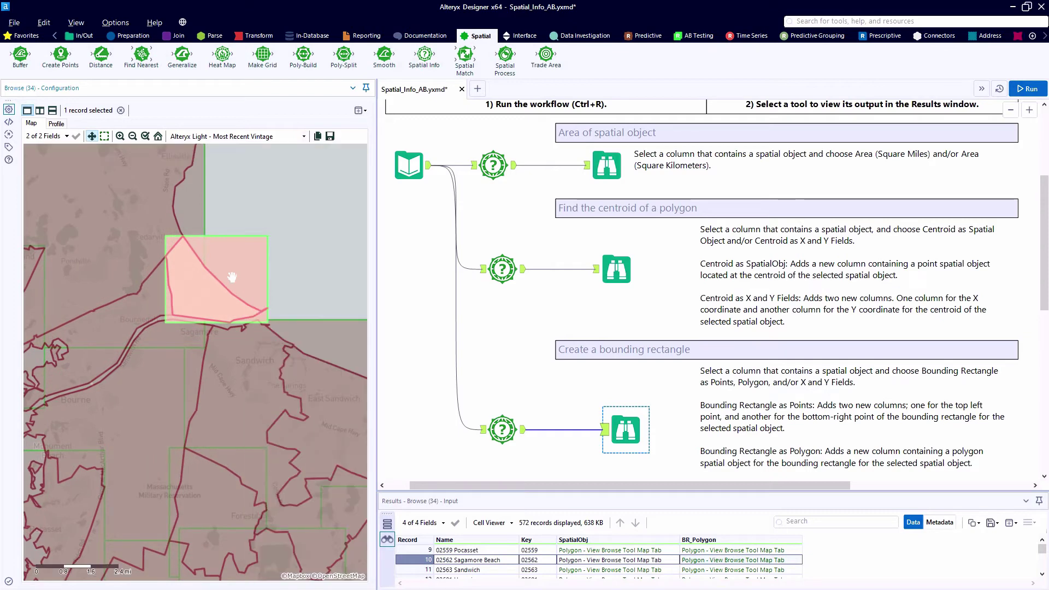
{"action": "scroll", "coordinate": [232, 277], "scroll_direction": "up", "scroll_amount": 2}
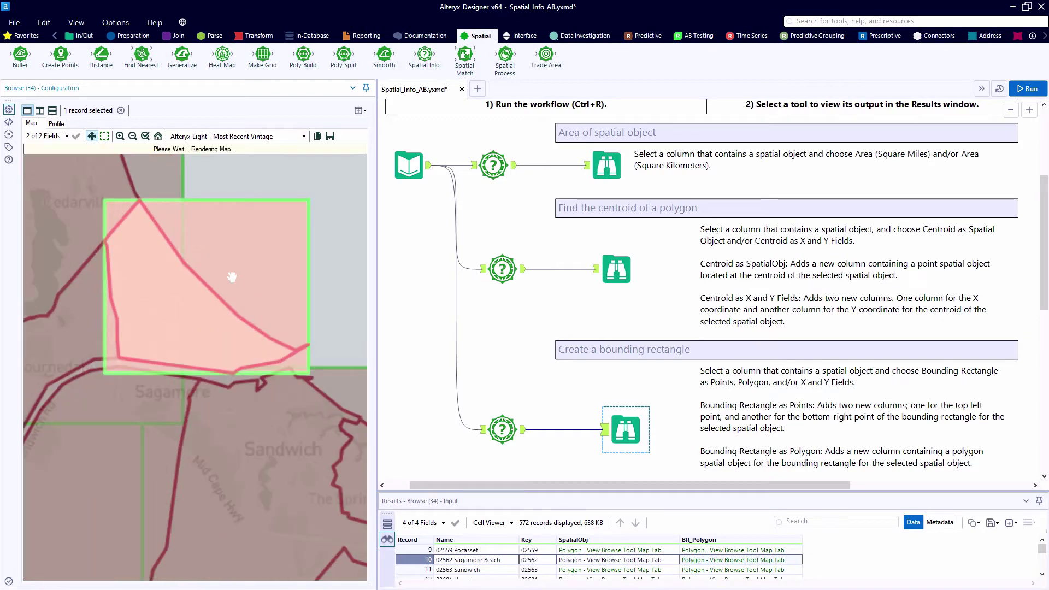
{"action": "left_click", "coordinate": [307, 421]}
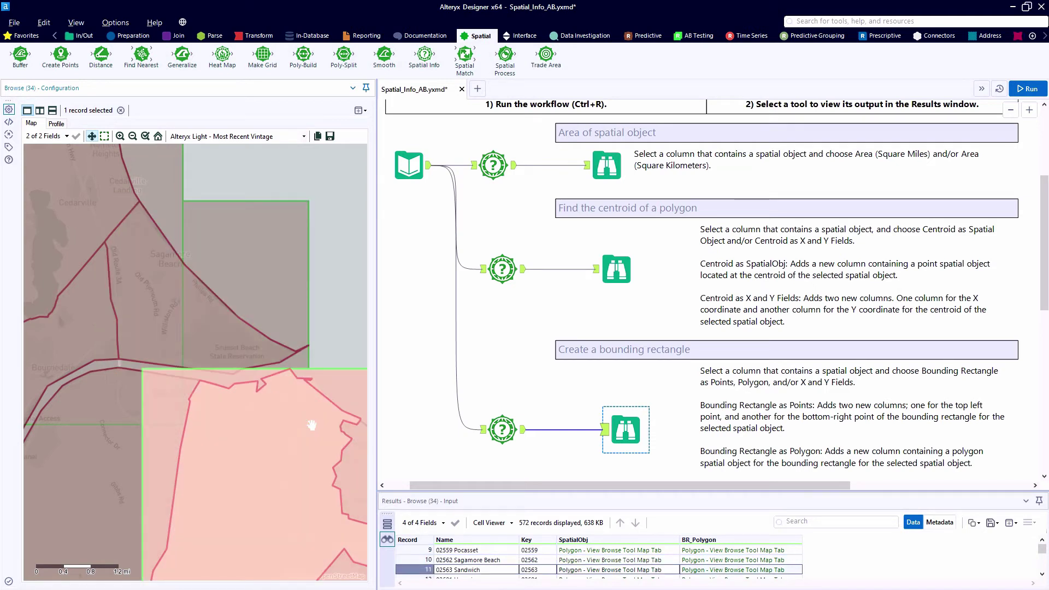
{"action": "left_click_drag", "start_coordinate": [312, 425], "coordinate": [192, 227]}
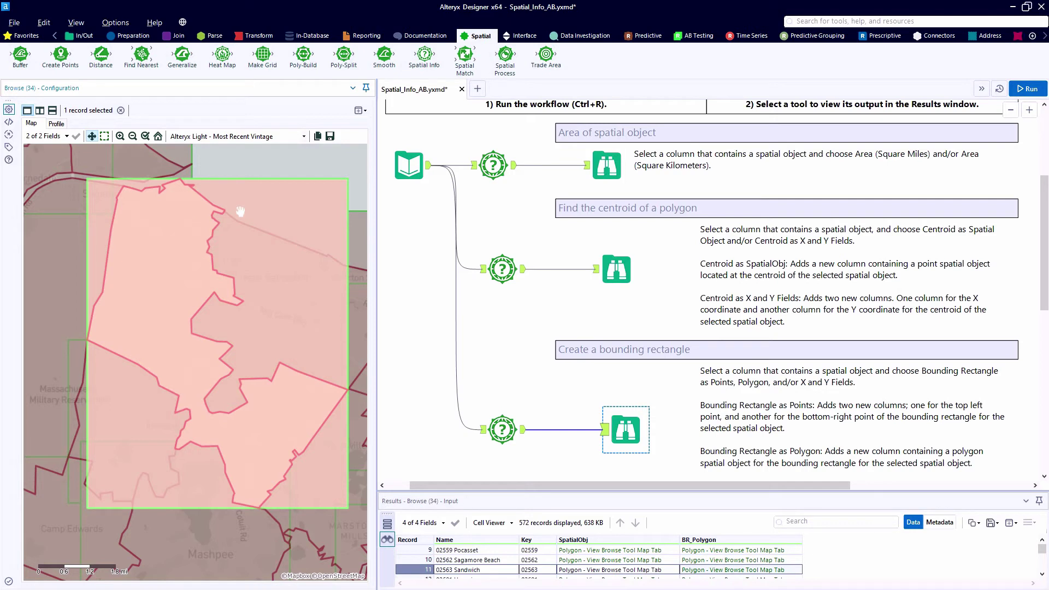
Step: Frame the Sandwich rectangle, then move down to the 'Find the end points of a line' section
{"action": "left_click_drag", "start_coordinate": [262, 211], "coordinate": [227, 219]}
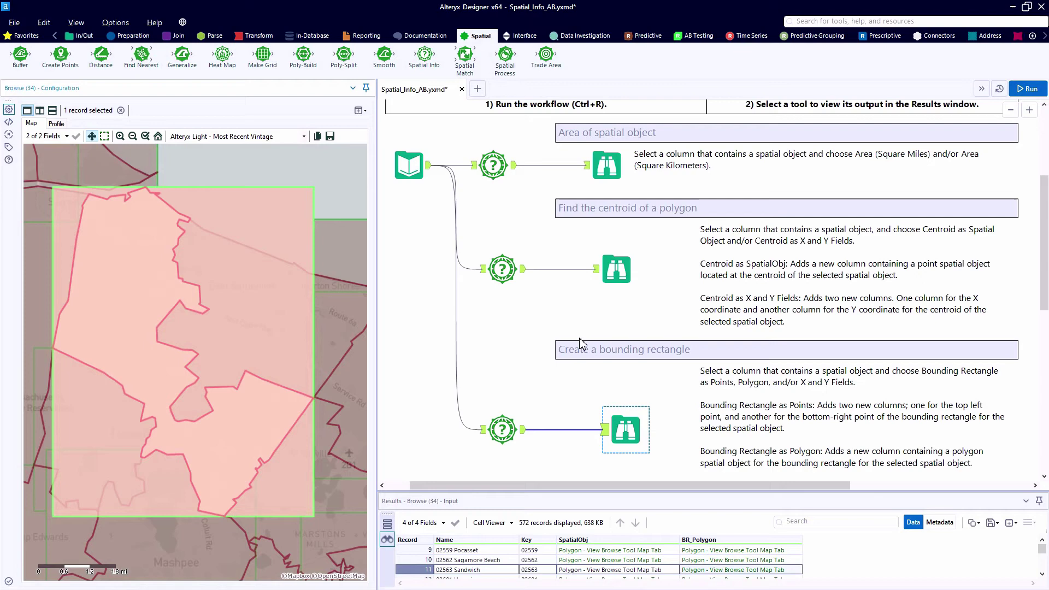
{"action": "scroll", "coordinate": [582, 343], "scroll_direction": "down", "scroll_amount": 1}
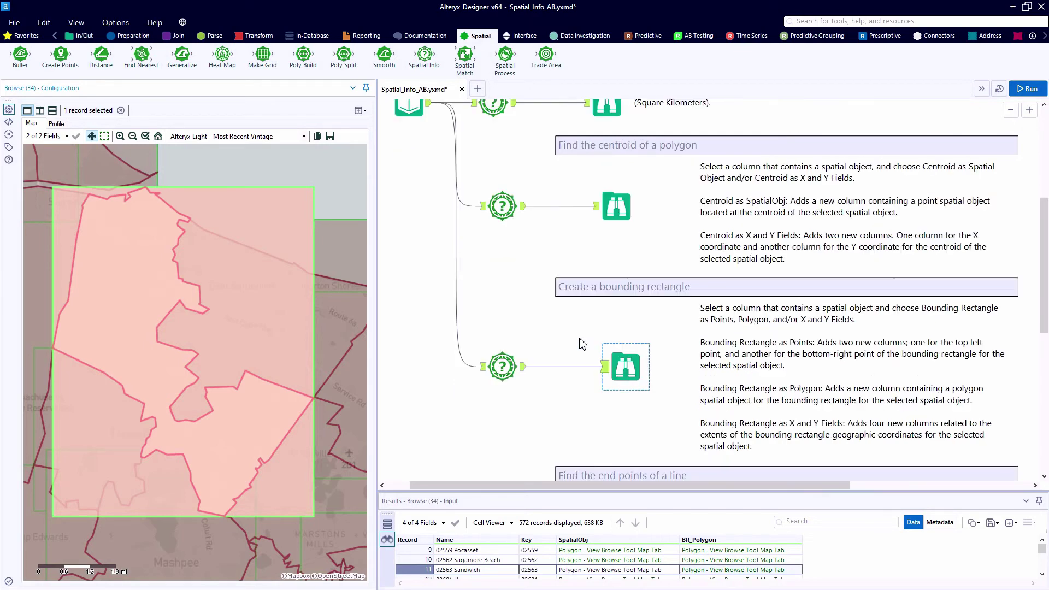
{"action": "scroll", "coordinate": [582, 343], "scroll_direction": "down", "scroll_amount": 3}
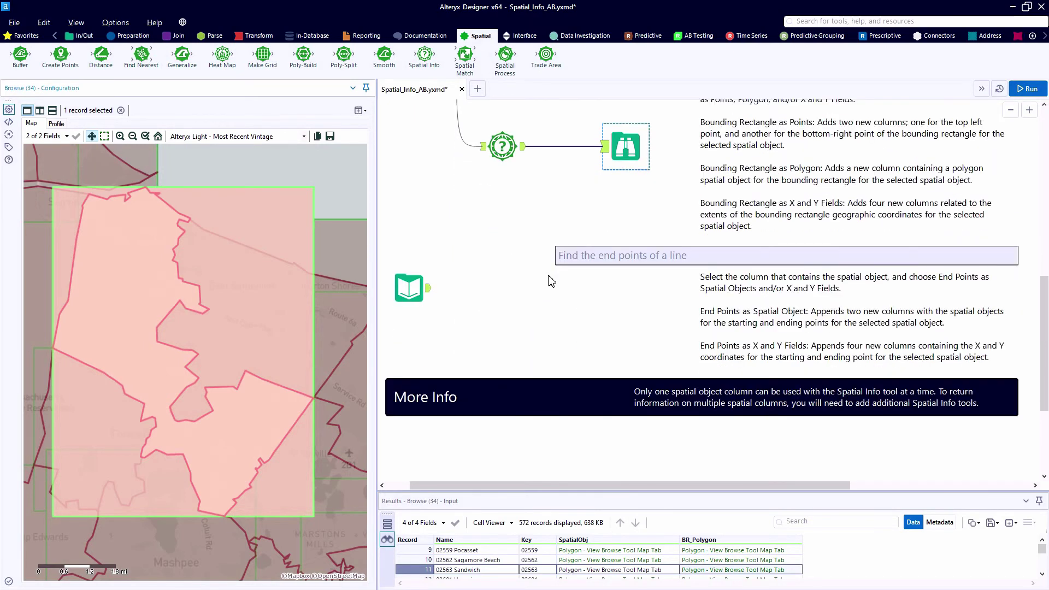
Step: Attach a Browse to the street-line input and run it, showing 3,598 streets across Wyoming
{"action": "left_click", "coordinate": [82, 35]}
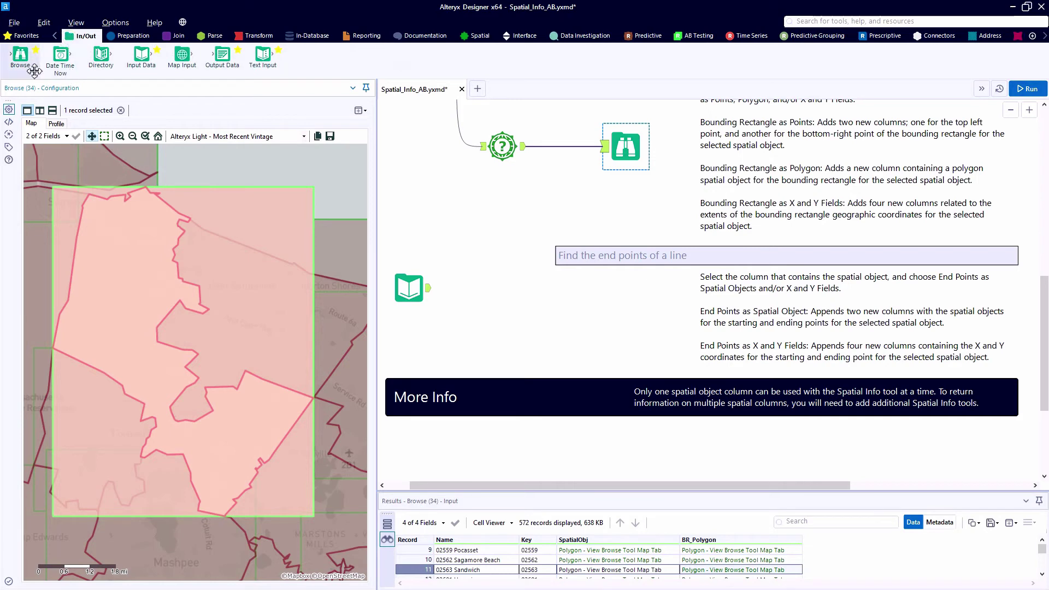
{"action": "left_click_drag", "start_coordinate": [22, 55], "coordinate": [598, 290]}
{"action": "key", "text": "ctrl+r"}
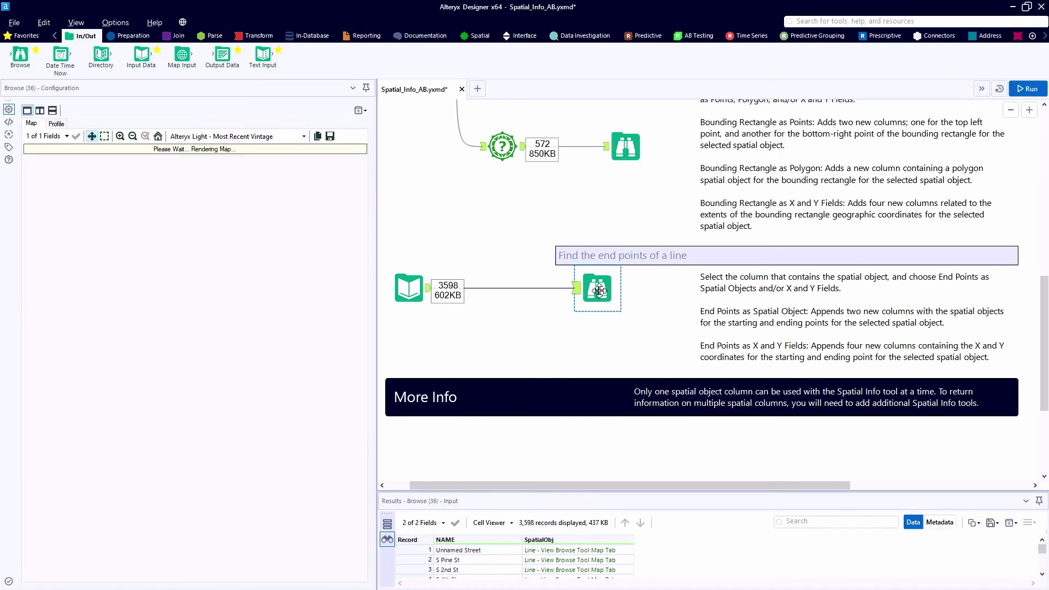
{"action": "left_click", "coordinate": [559, 551]}
Step: Show S Pine St, Unnamed Street, S 2nd St, S 7th St and S 8th St on the map
{"action": "left_click", "coordinate": [552, 560]}
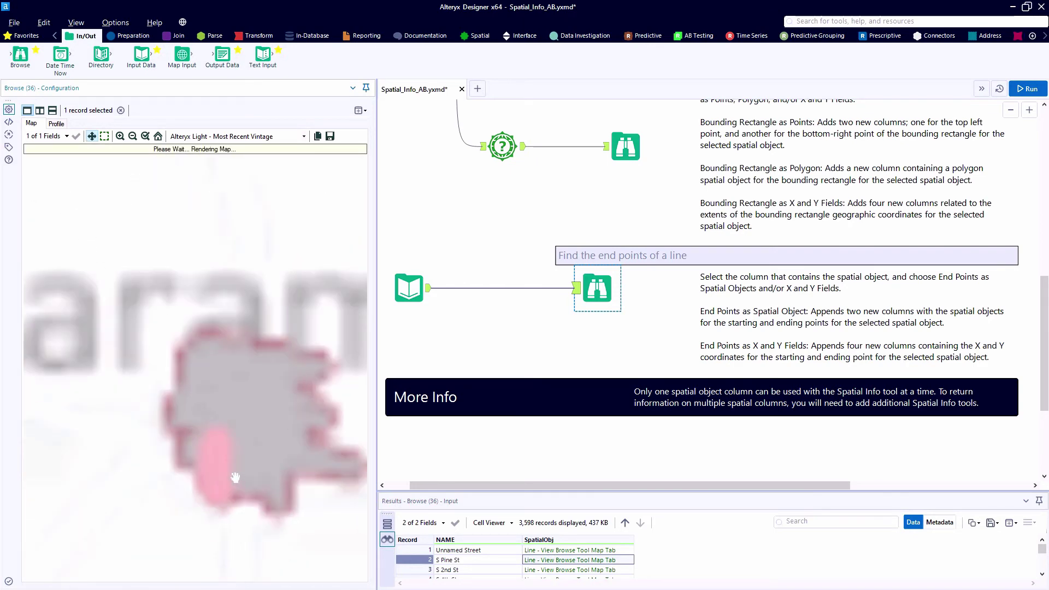
{"action": "left_click", "coordinate": [558, 551]}
{"action": "left_click", "coordinate": [562, 560]}
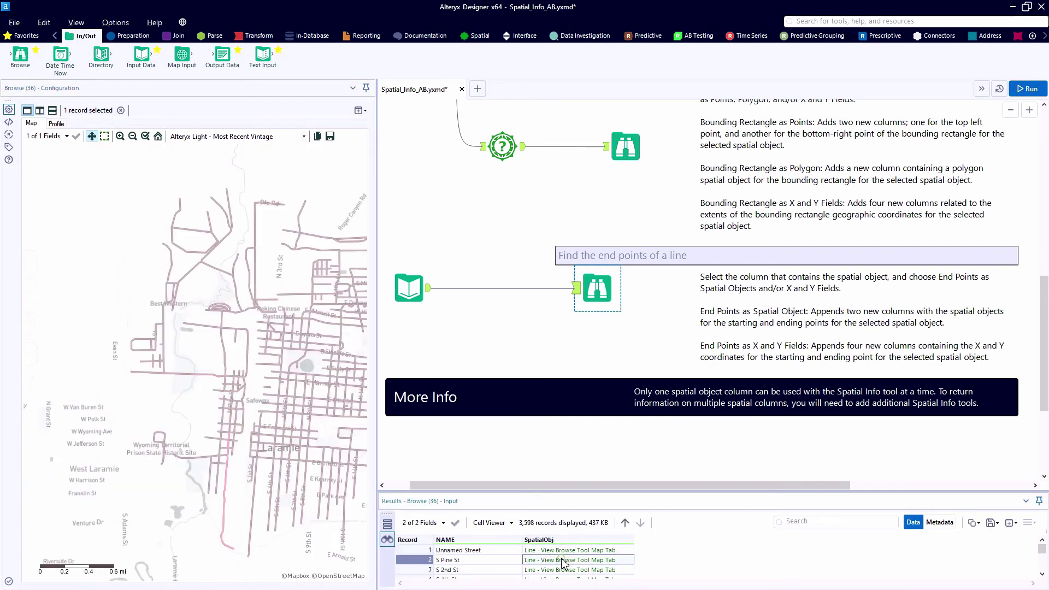
{"action": "left_click", "coordinate": [565, 569]}
{"action": "left_click", "coordinate": [563, 576]}
{"action": "left_click", "coordinate": [561, 568]}
{"action": "left_click", "coordinate": [558, 561]}
{"action": "left_click", "coordinate": [561, 572]}
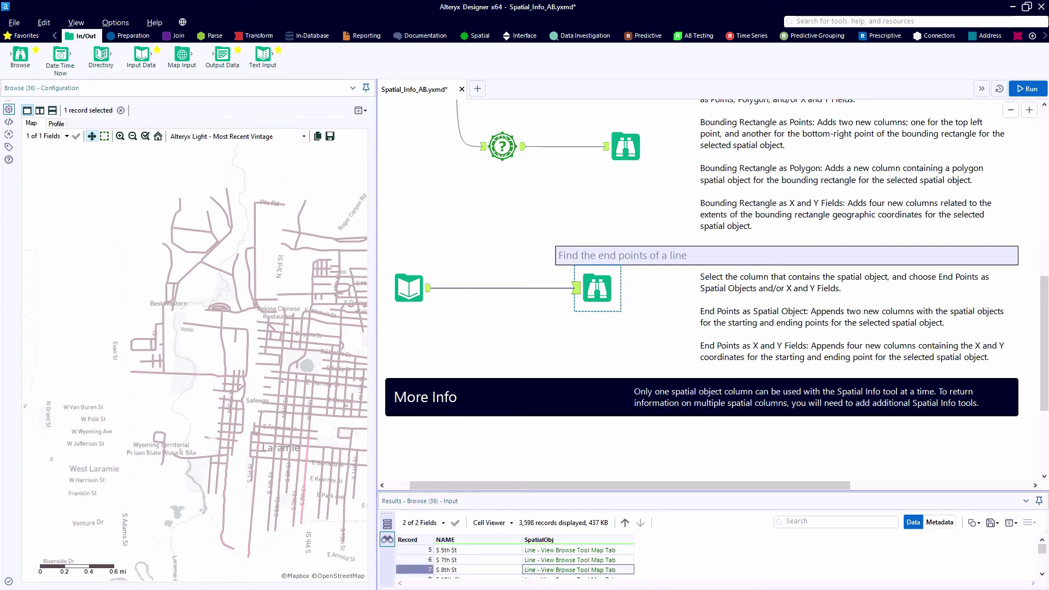
Step: Reselect Unnamed Street and S Pine St, then insert Spatial Info on the input-to-Browse connection
{"action": "left_click", "coordinate": [206, 434]}
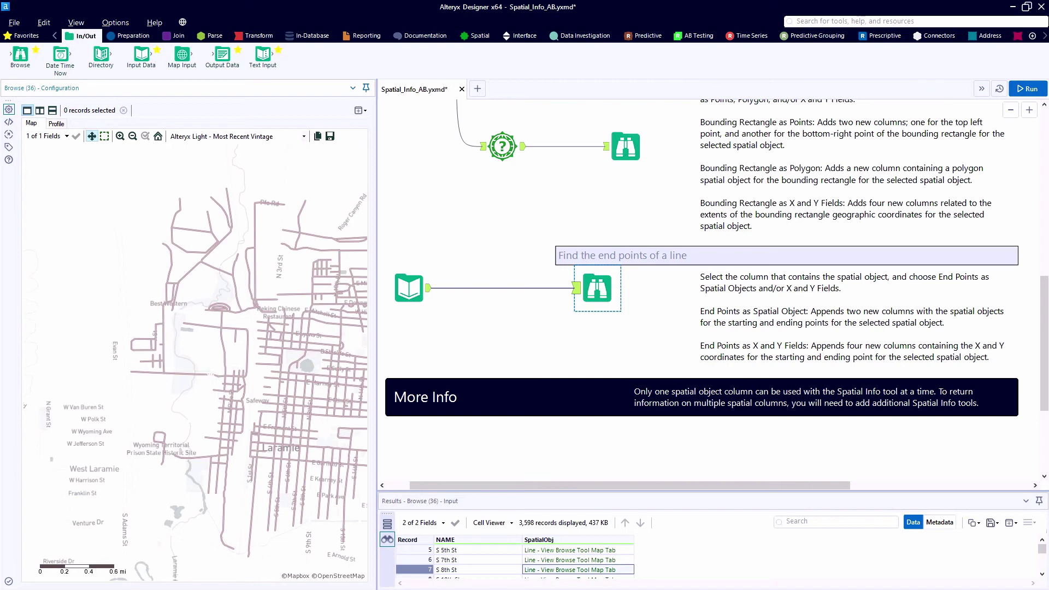
{"action": "scroll", "coordinate": [546, 552], "scroll_direction": "up", "scroll_amount": 2}
{"action": "left_click", "coordinate": [549, 550]}
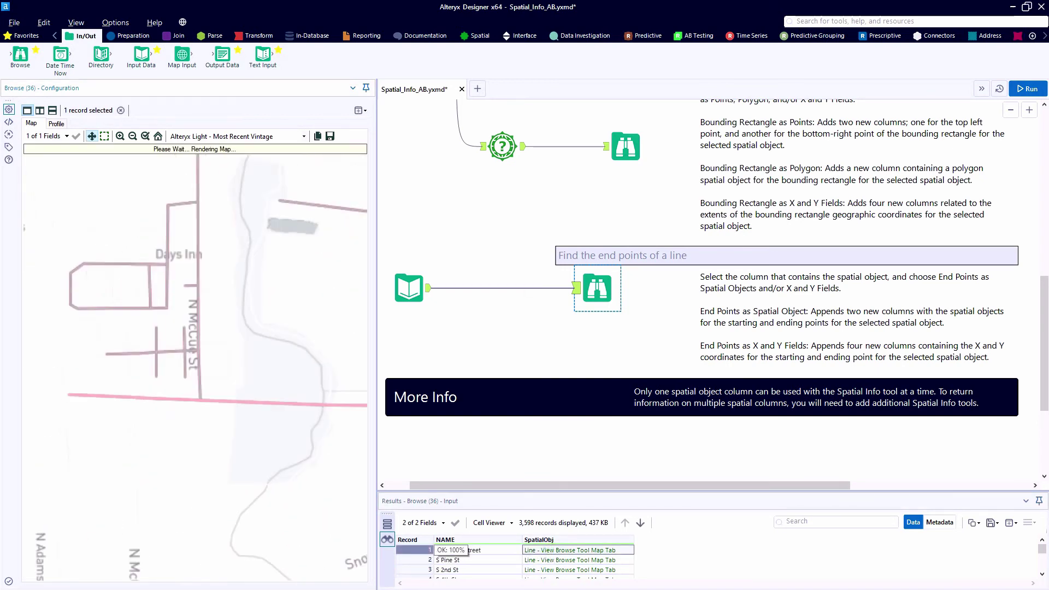
{"action": "left_click", "coordinate": [550, 561]}
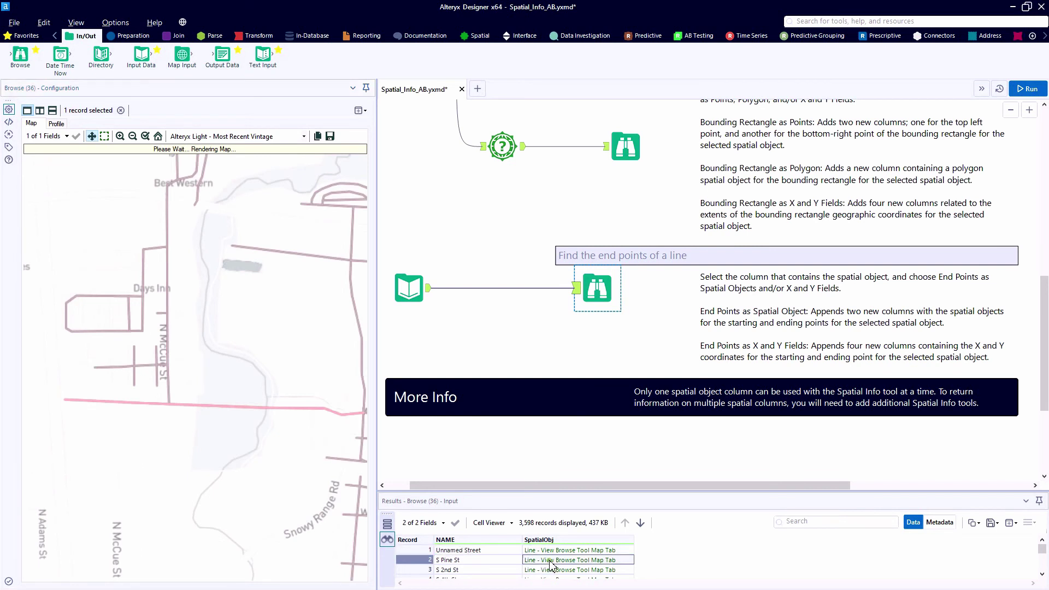
{"action": "left_click", "coordinate": [540, 550]}
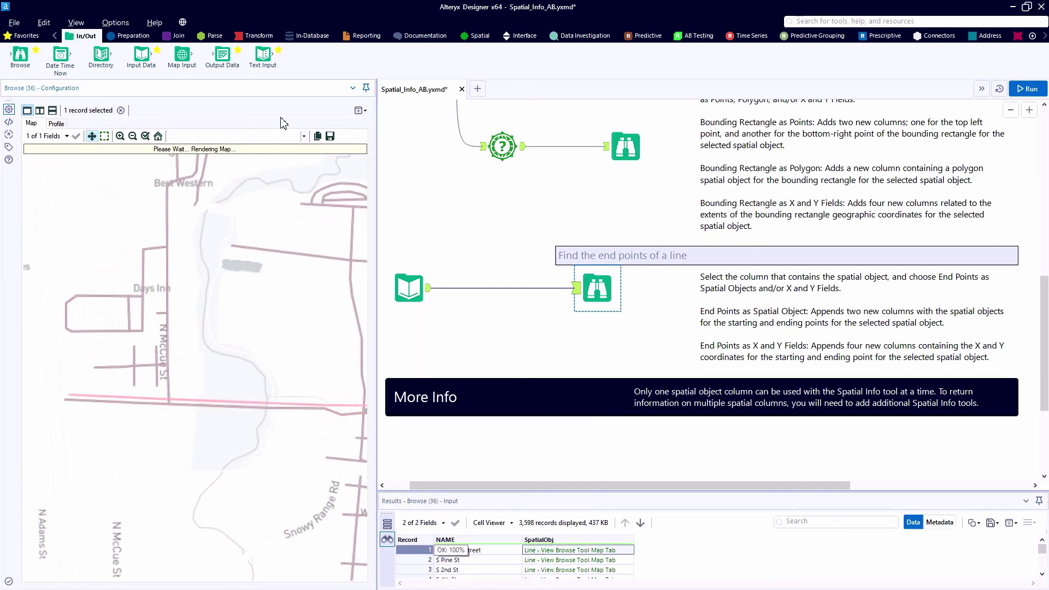
{"action": "left_click", "coordinate": [475, 36]}
{"action": "left_click_drag", "start_coordinate": [424, 55], "coordinate": [510, 290]}
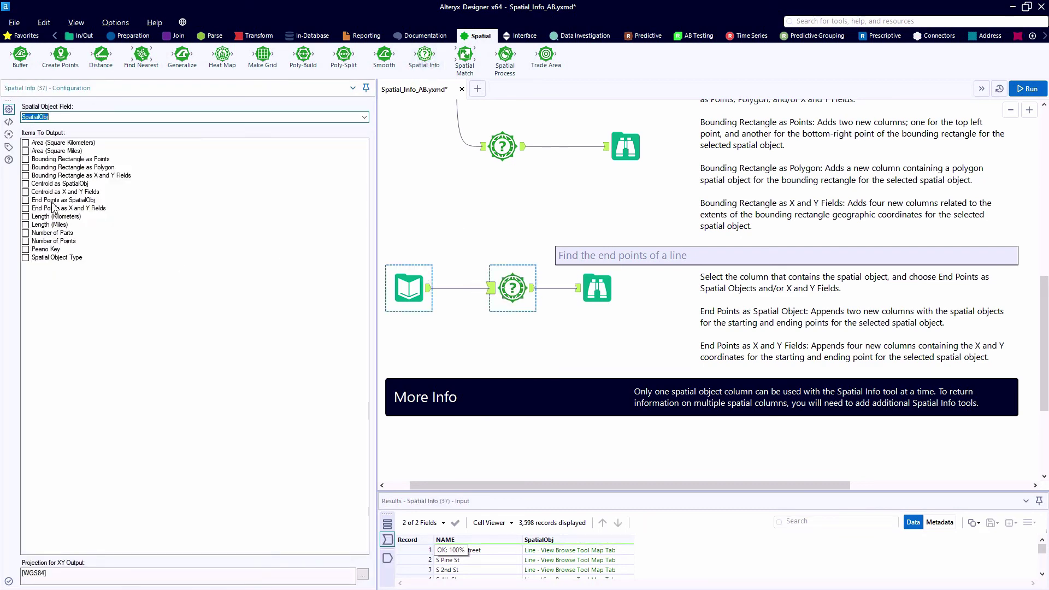
Step: Output End Points as SpatialObj, run, and zoom in on the first street's Start point
{"action": "left_click", "coordinate": [53, 202]}
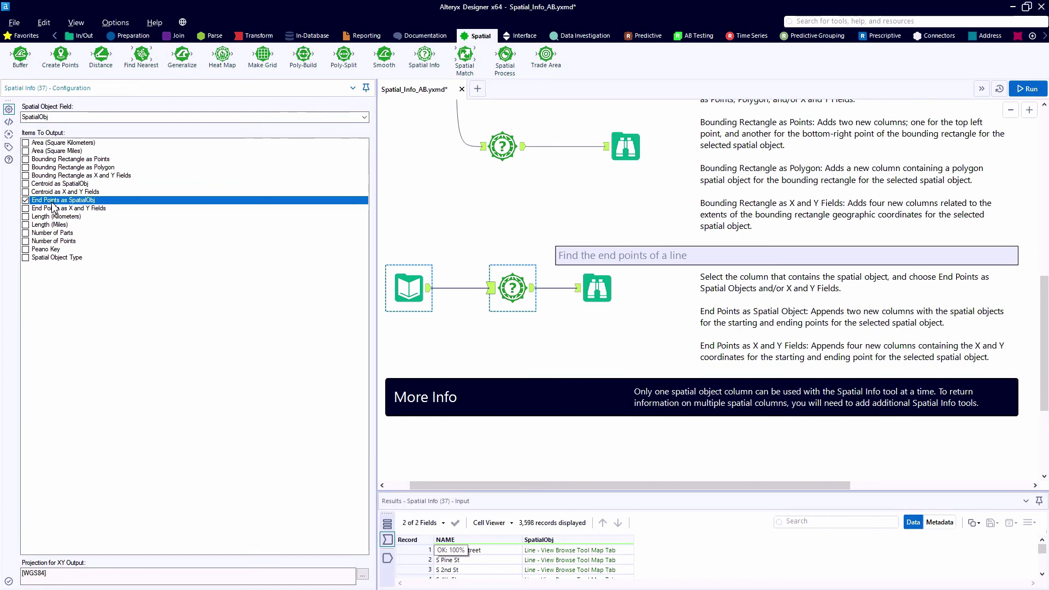
{"action": "key", "text": "ctrl+r"}
{"action": "left_click", "coordinate": [598, 289]}
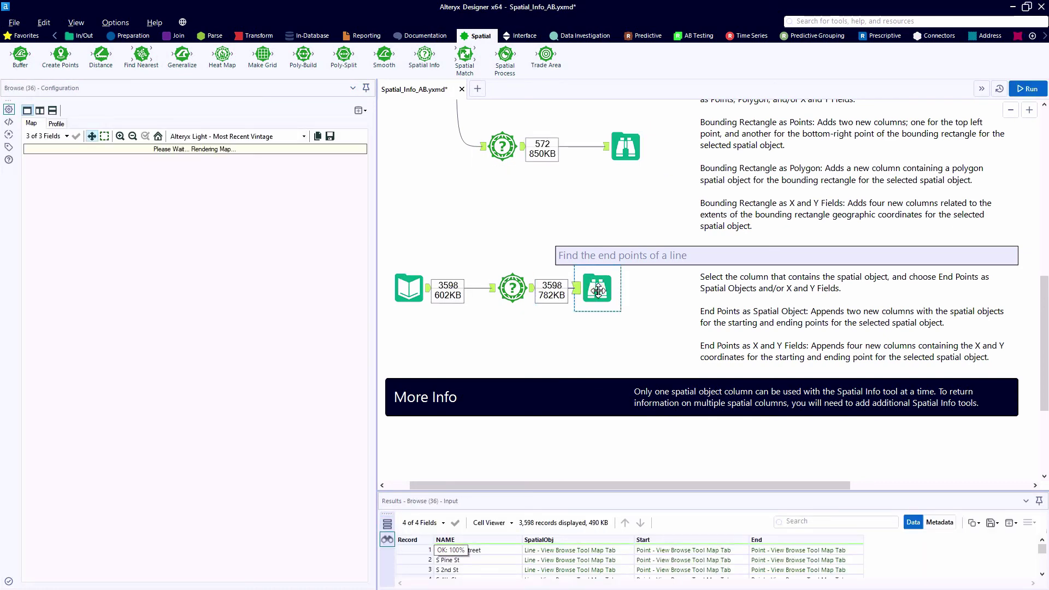
{"action": "left_click_drag", "start_coordinate": [597, 290], "coordinate": [635, 289]}
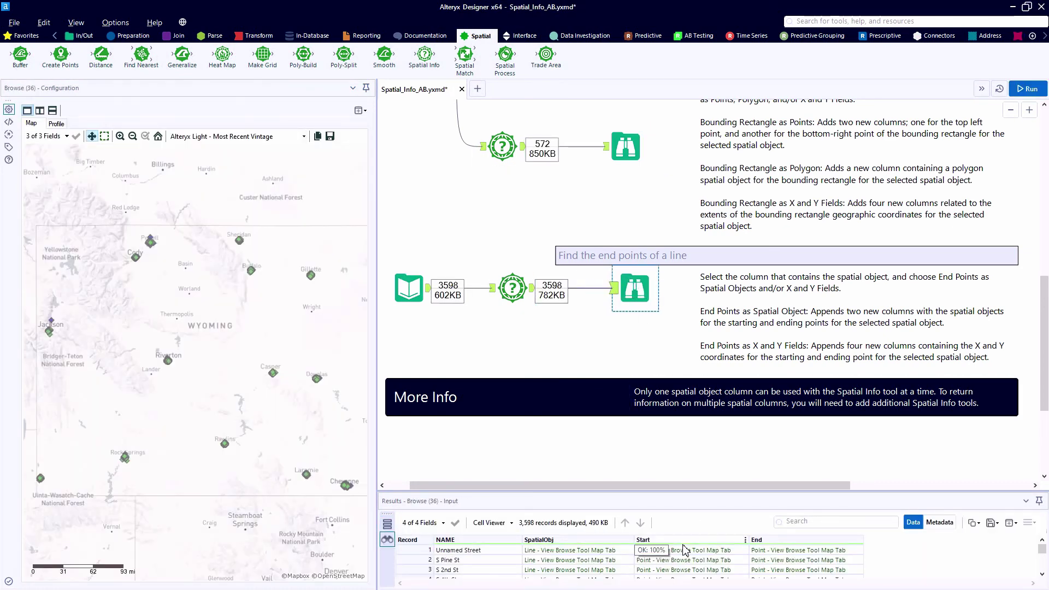
{"action": "left_click", "coordinate": [700, 550]}
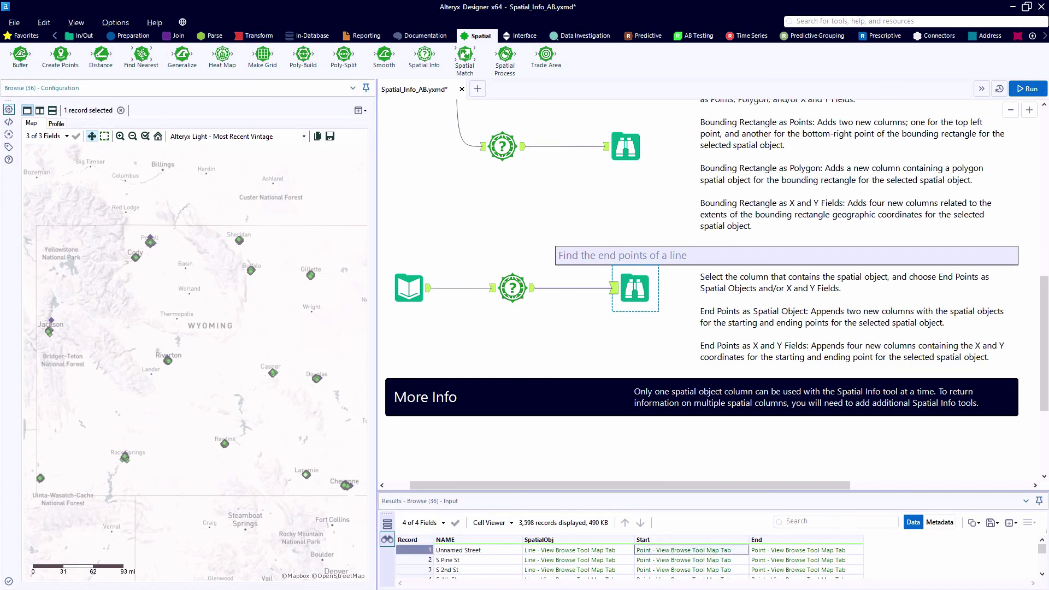
{"action": "scroll", "coordinate": [307, 473], "scroll_direction": "up", "scroll_amount": 5}
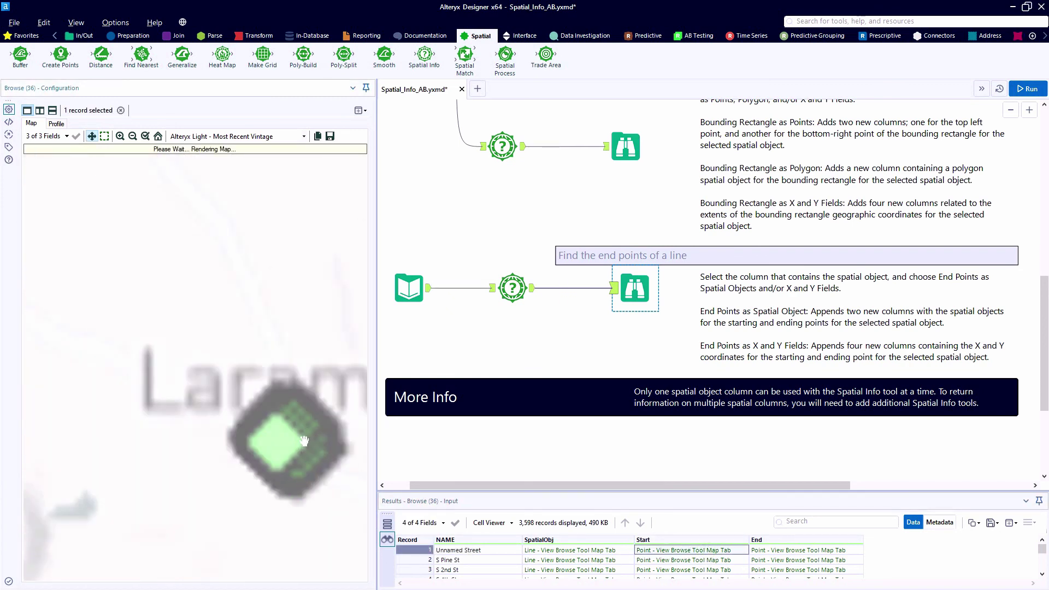